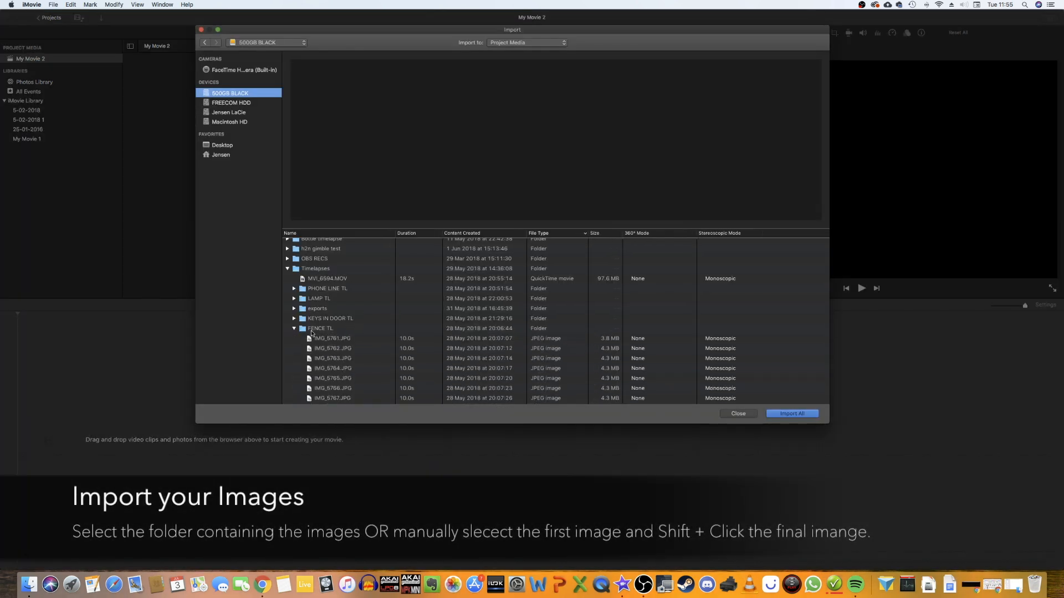
pyautogui.scroll(-10, 362, 346)
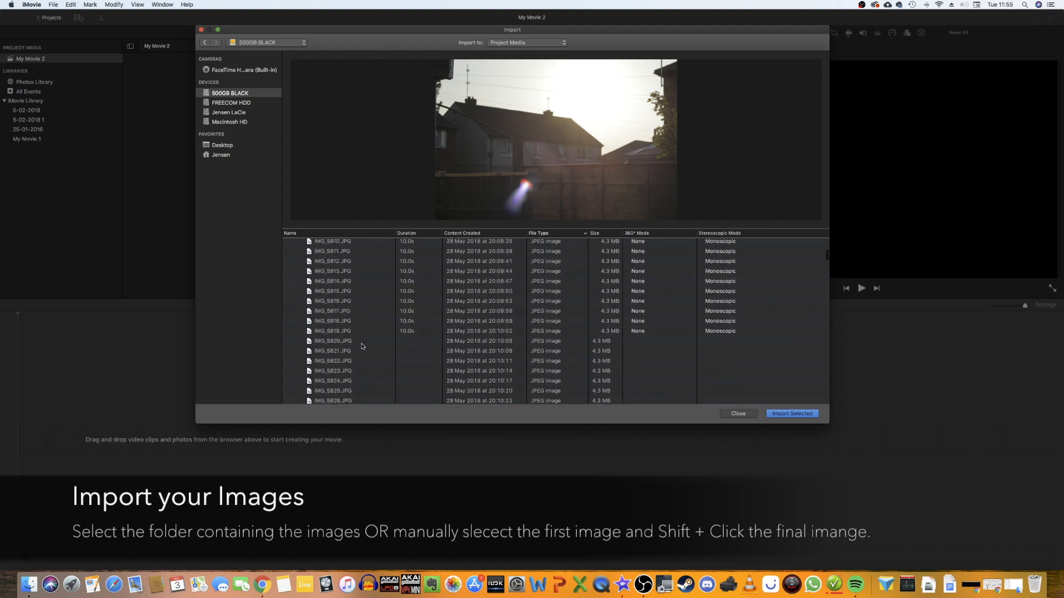
pyautogui.scroll(-10, 363, 347)
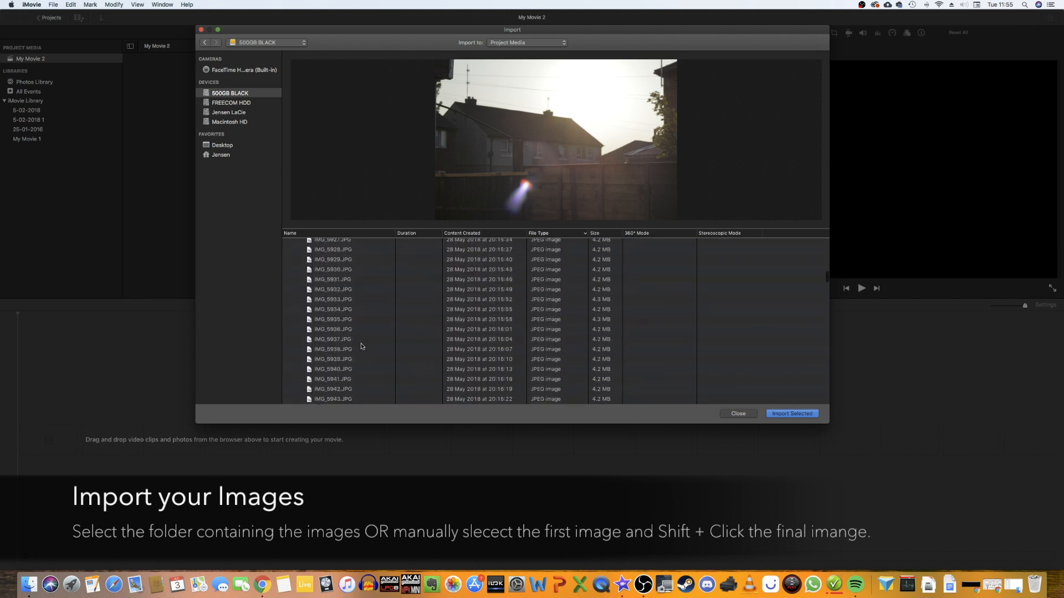
pyautogui.scroll(-10, 363, 347)
pyautogui.scroll(-15, 363, 347)
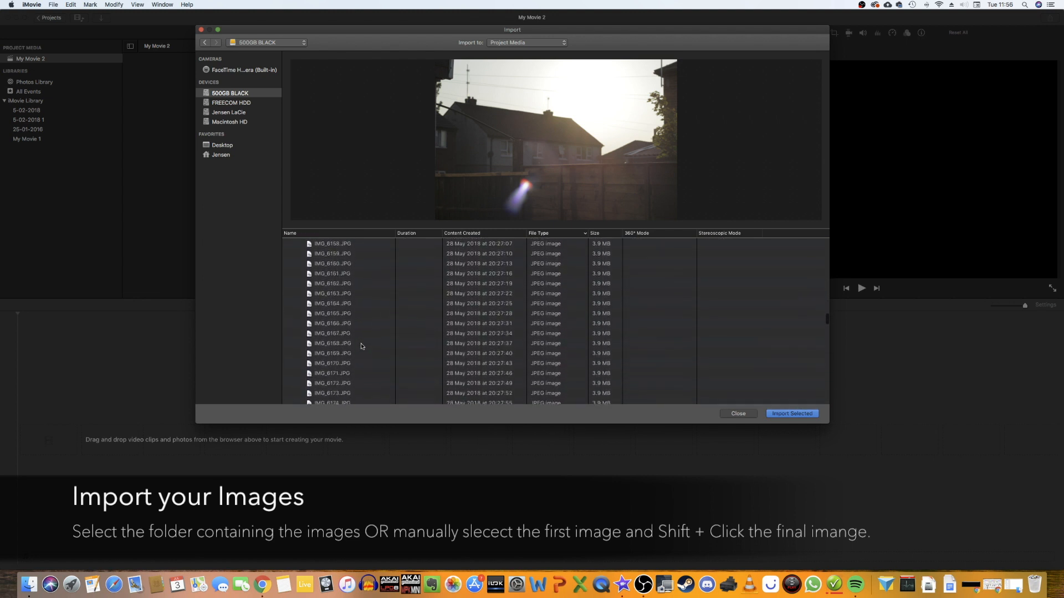
pyautogui.scroll(-15, 363, 347)
pyautogui.scroll(-5, 362, 347)
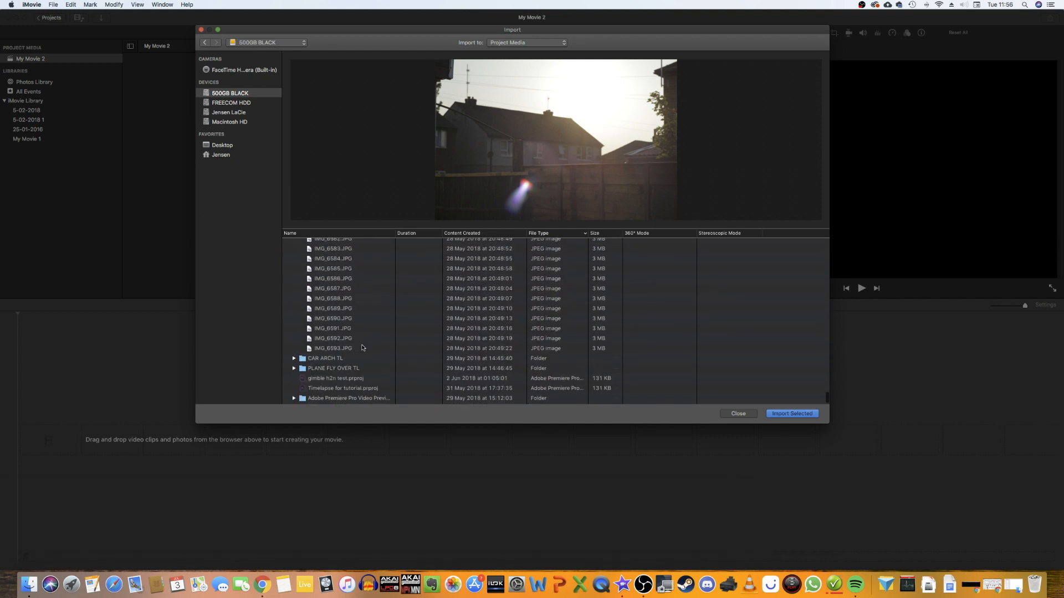
# - Select the sunset house timelapse photo folder on the 500GB BLACK drive and import it
pyautogui.keyDown('shift'); pyautogui.click(363, 347); pyautogui.keyUp('shift')
pyautogui.scroll(10, 357, 332)
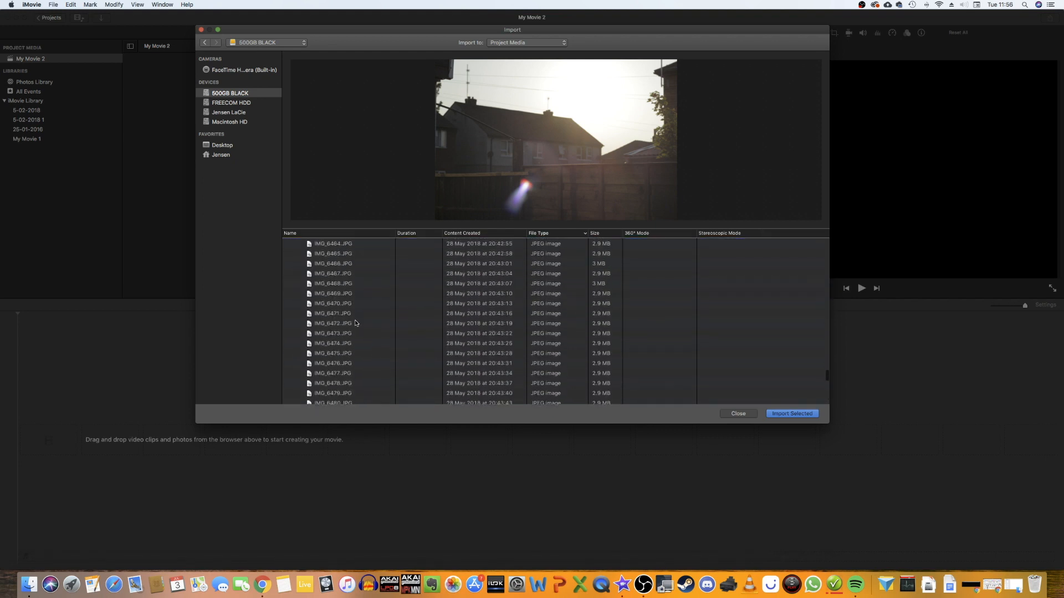
pyautogui.scroll(5, 356, 323)
pyautogui.scroll(5, 356, 323)
pyautogui.scroll(5, 356, 323)
pyautogui.scroll(5, 356, 323)
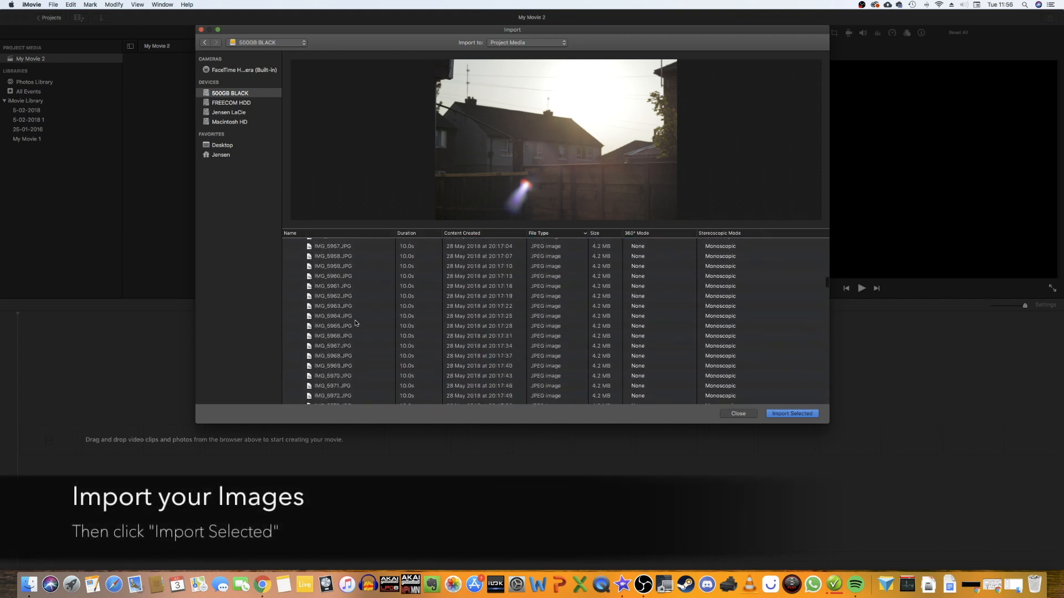
pyautogui.scroll(5, 356, 323)
pyautogui.scroll(10, 356, 323)
pyautogui.click(295, 363)
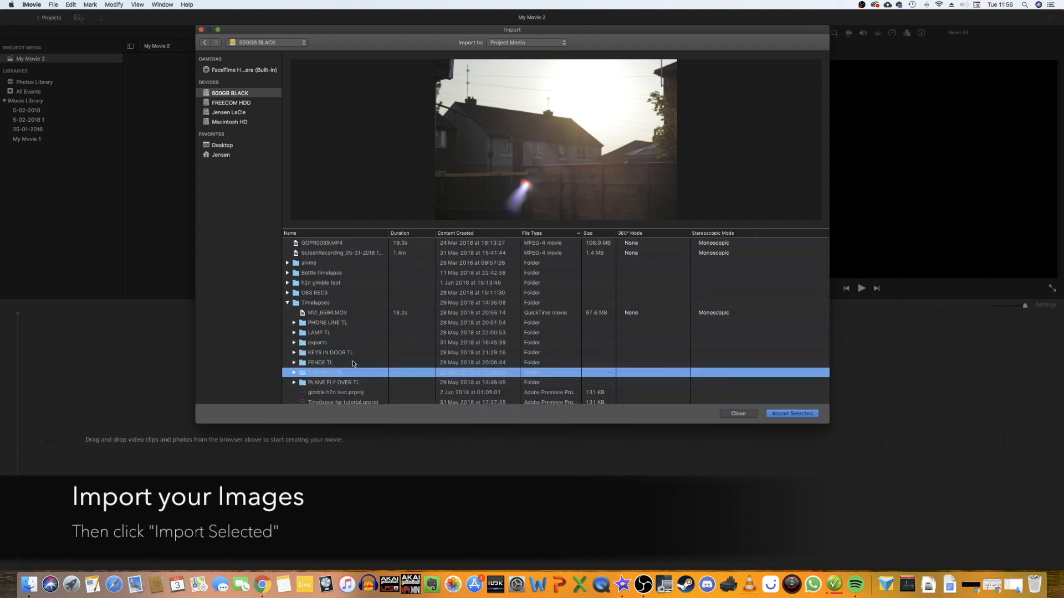
pyautogui.click(790, 415)
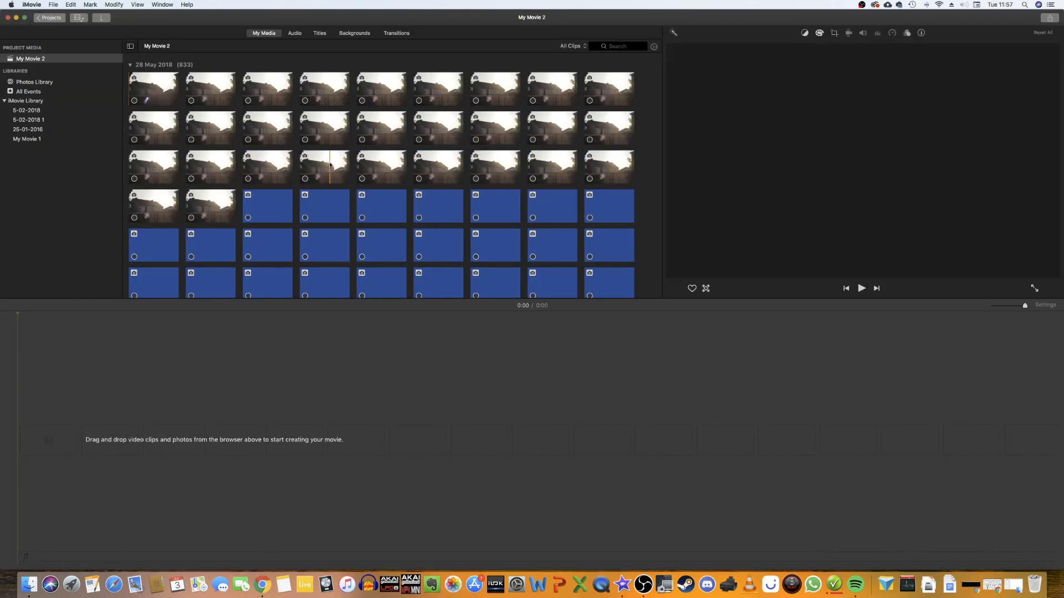
# - Bring up the iMovie application menu once the photos finish importing
pyautogui.click(33, 5)
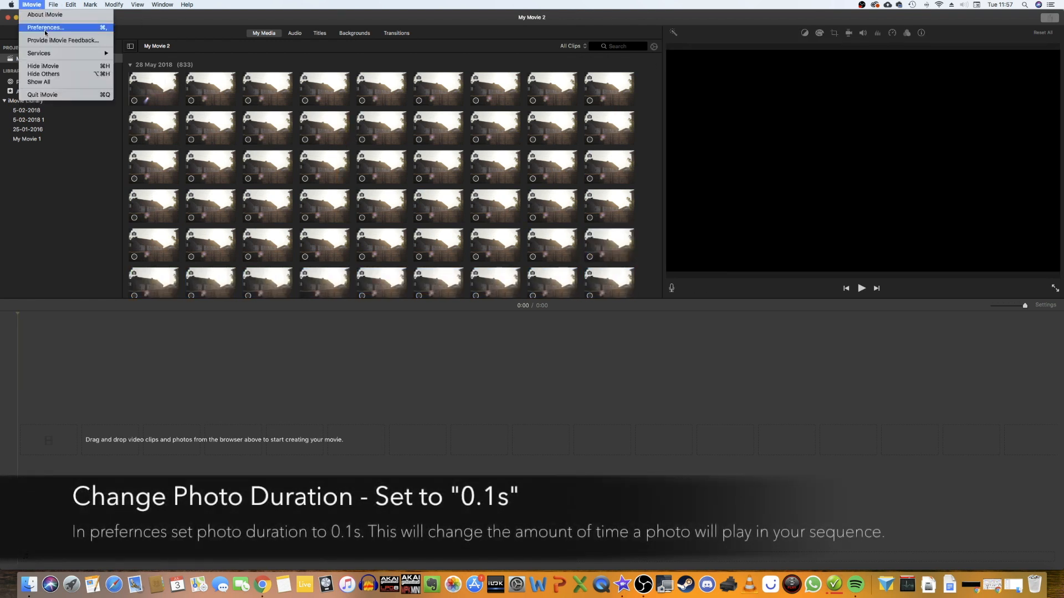
# - In Preferences set Photo Placement to Crop to Fill and duration 0.1 s, then select all 833 photos
pyautogui.click(60, 27)
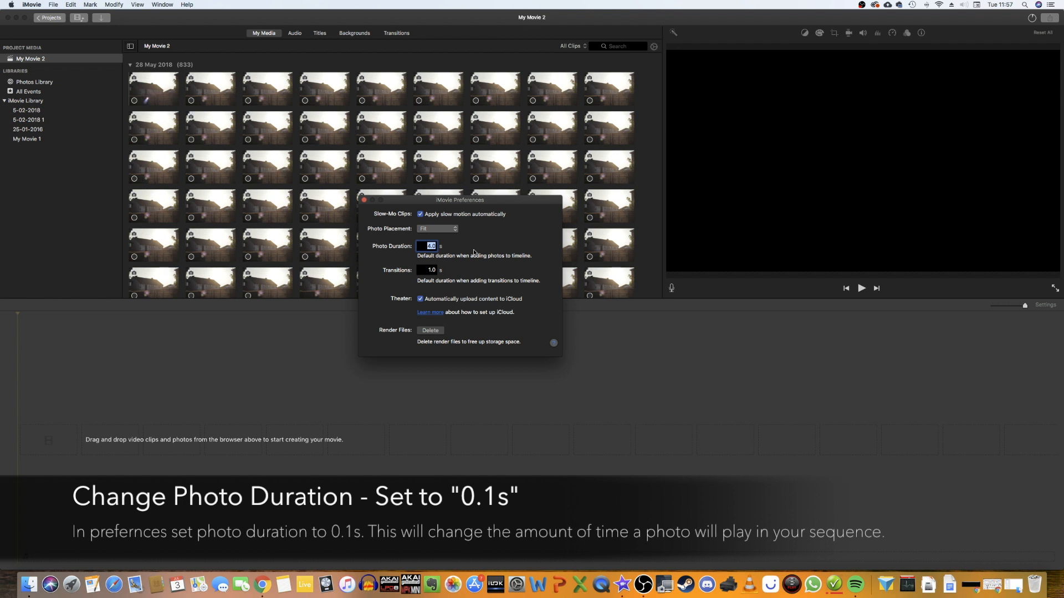
pyautogui.write('0.1')
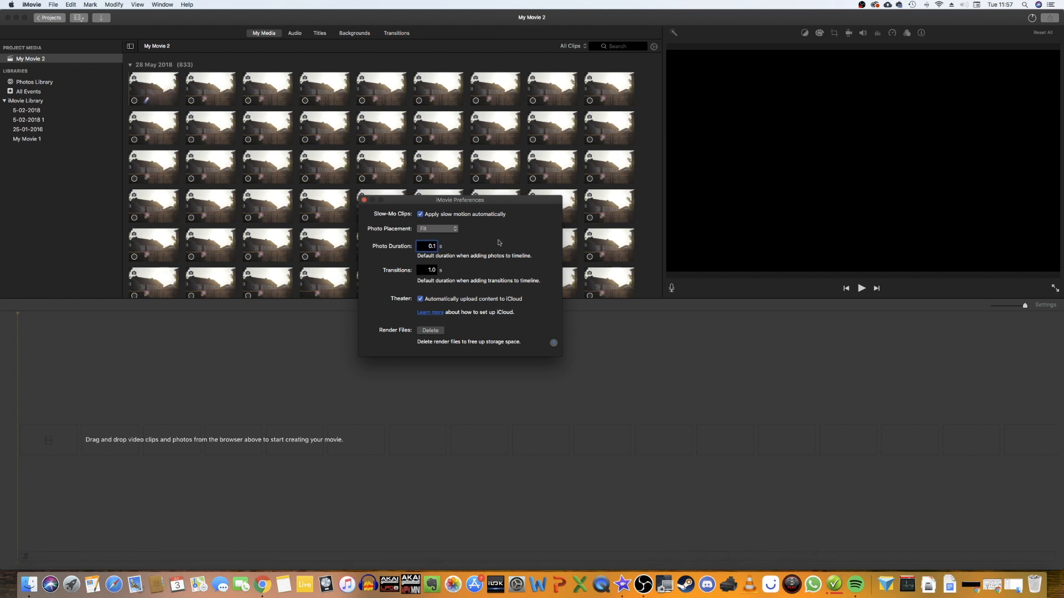
pyautogui.click(438, 228)
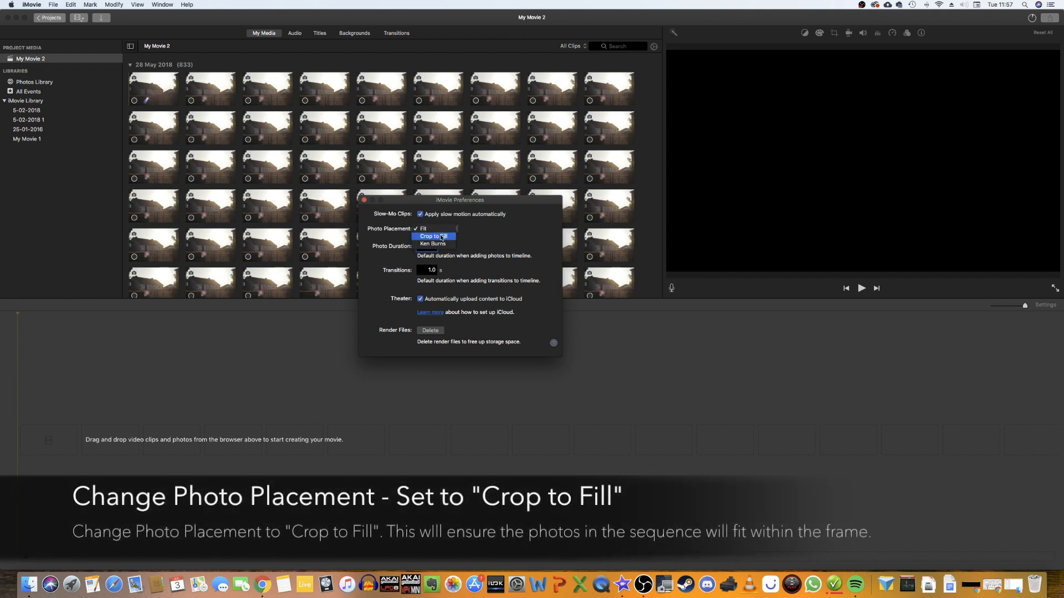
pyautogui.click(441, 238)
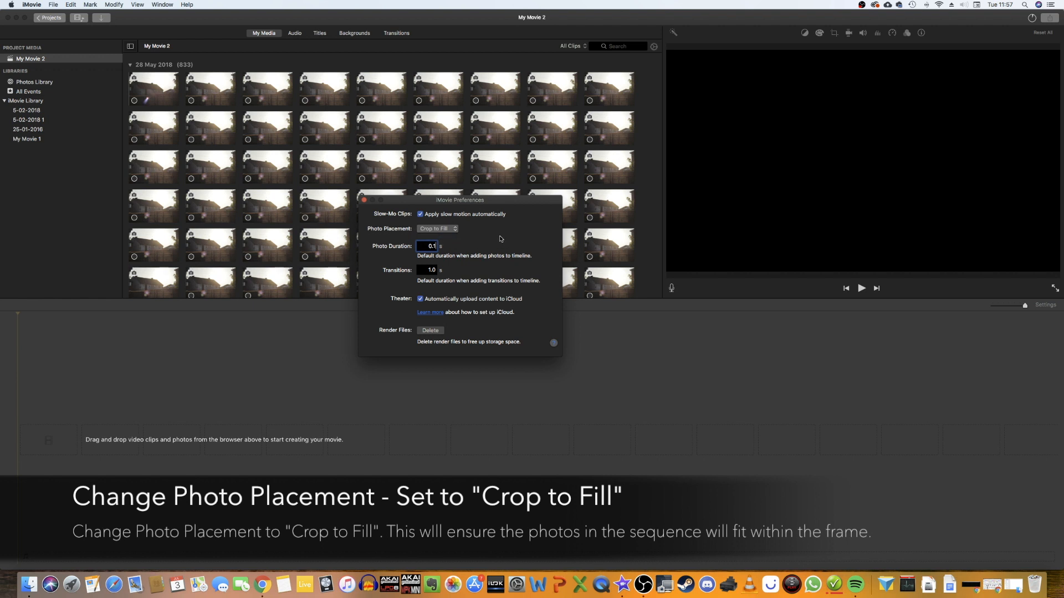
pyautogui.press('BackSpace')
pyautogui.press('Return')
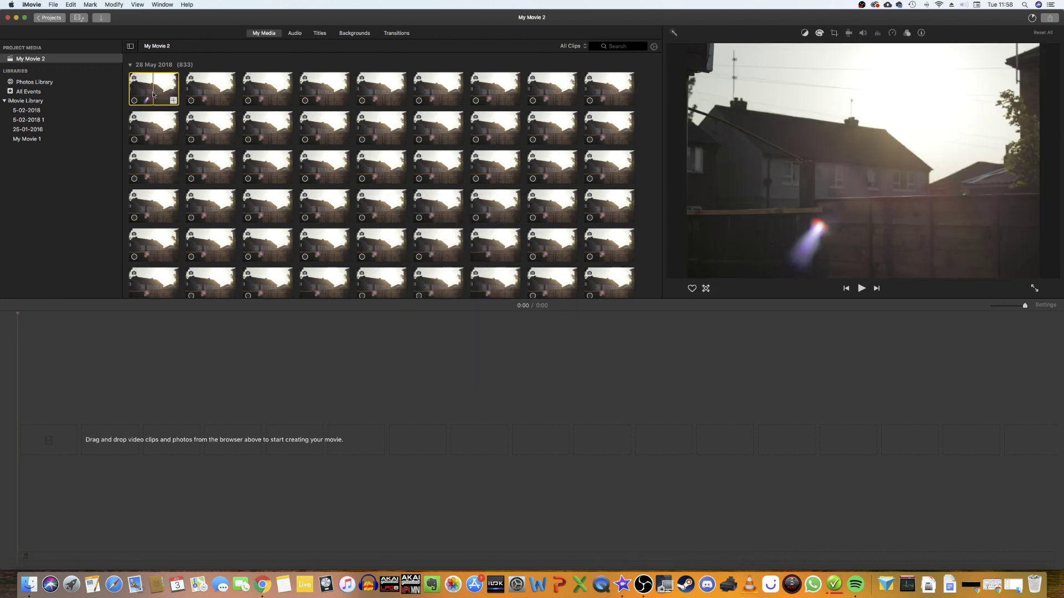
pyautogui.press('super+a')
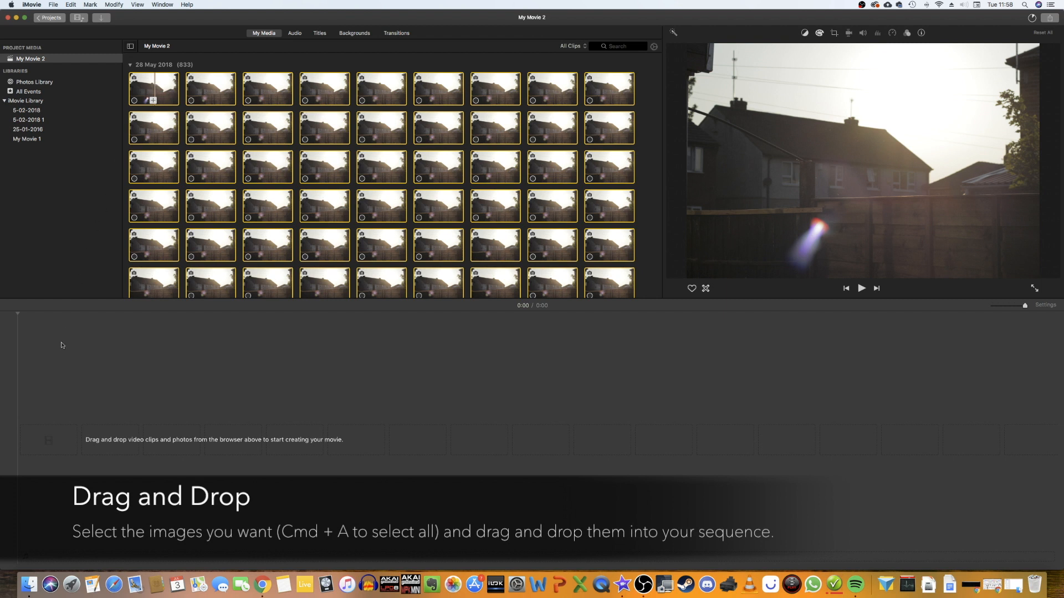
# - Drag all 833 photos into the timeline as a 1:23 sequence and select every clip
pyautogui.moveTo(156, 83); pyautogui.dragTo(48, 438)
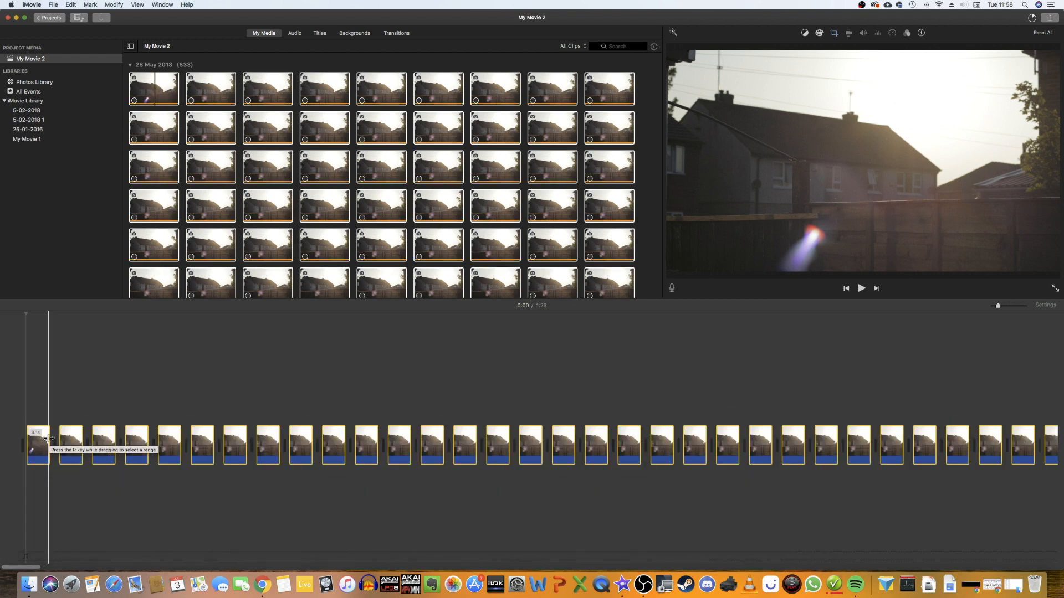
pyautogui.click(42, 439)
pyautogui.press('super+a')
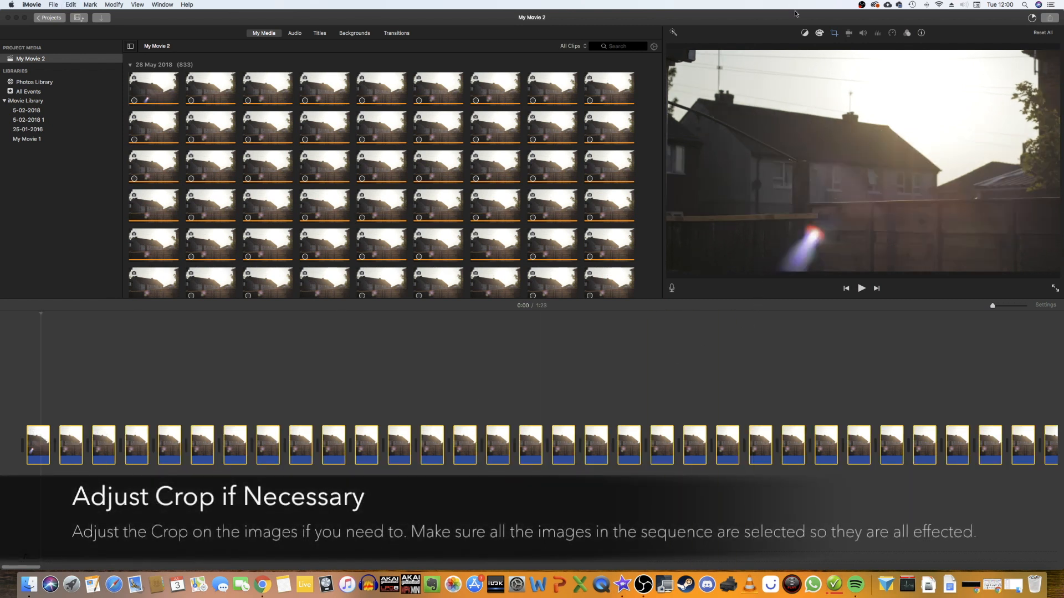
# - Set the selected clips' cropping to Crop to Fill and confirm it
pyautogui.click(837, 35)
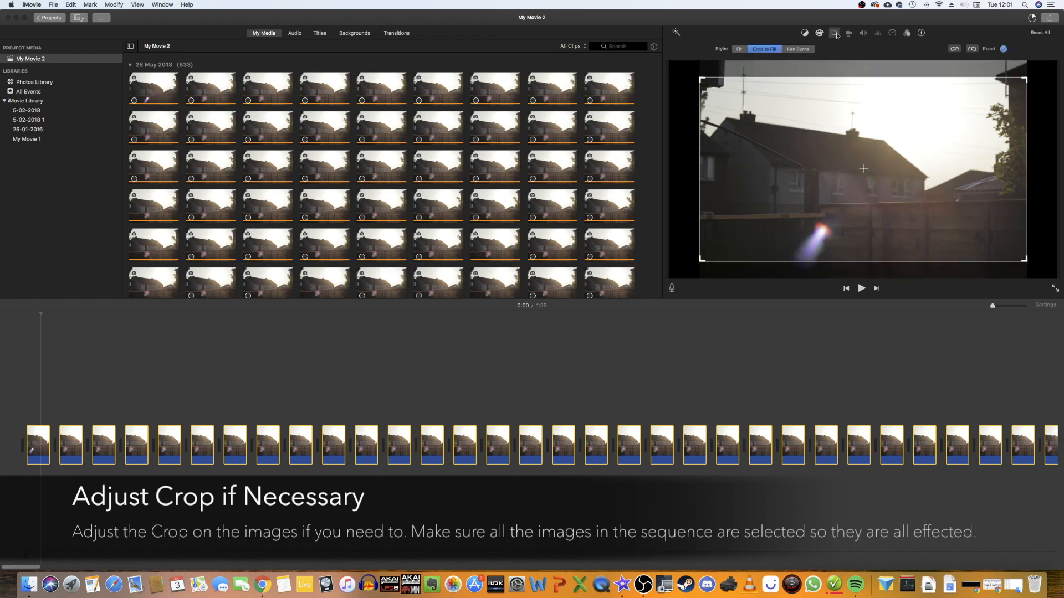
pyautogui.click(739, 49)
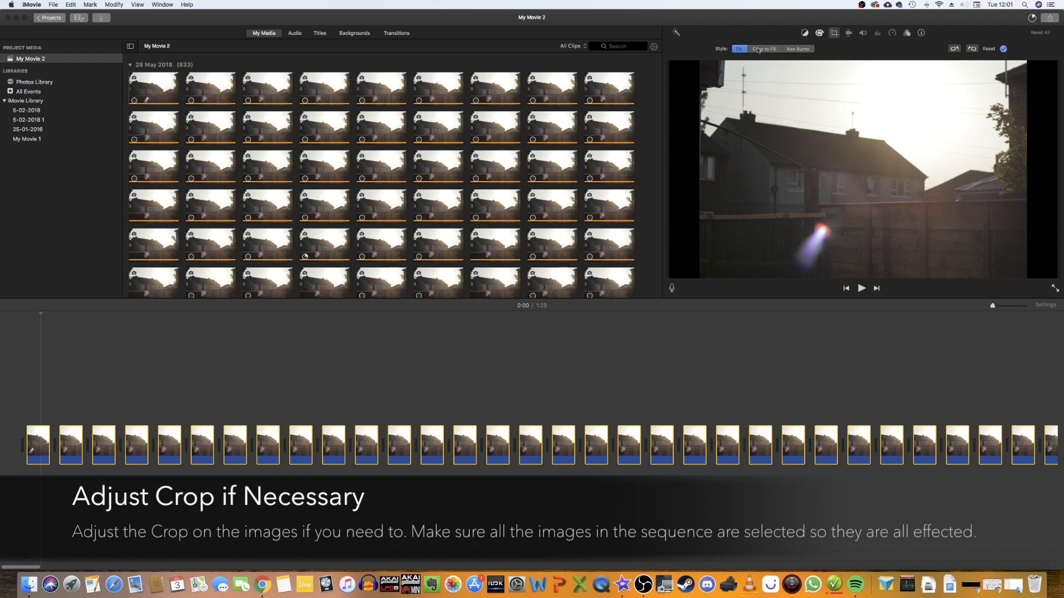
pyautogui.click(759, 49)
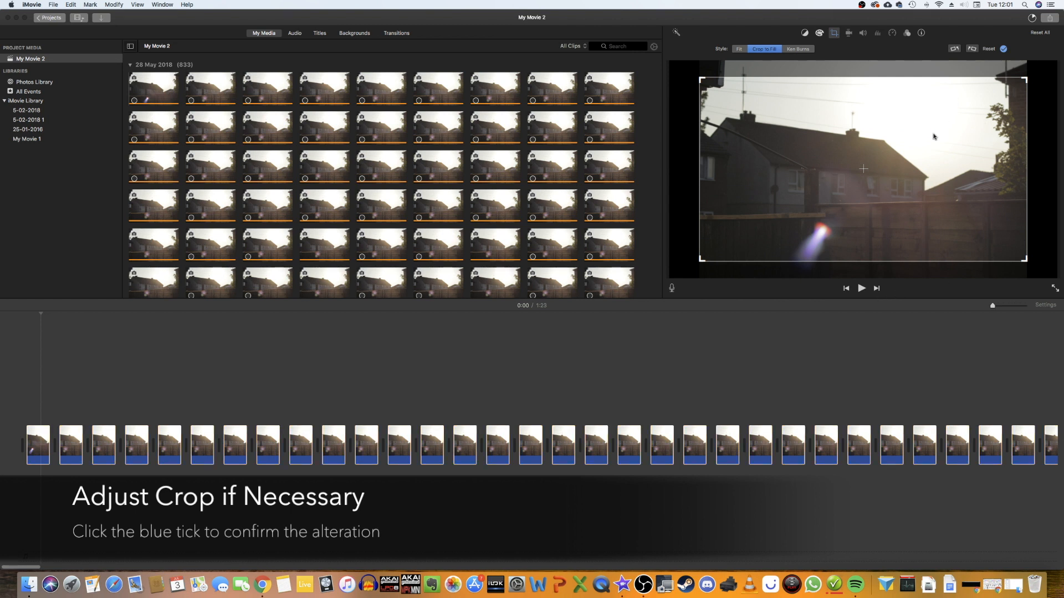
pyautogui.press('Return')
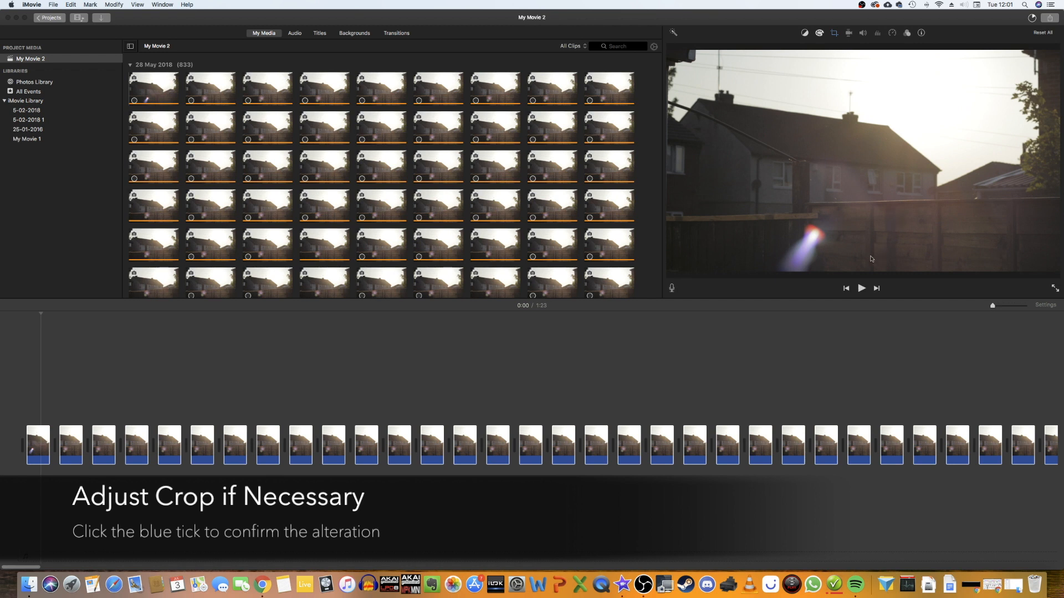
# - Apply Crop to Fill on the first clip and preview a photo further along the sequence
pyautogui.click(260, 374)
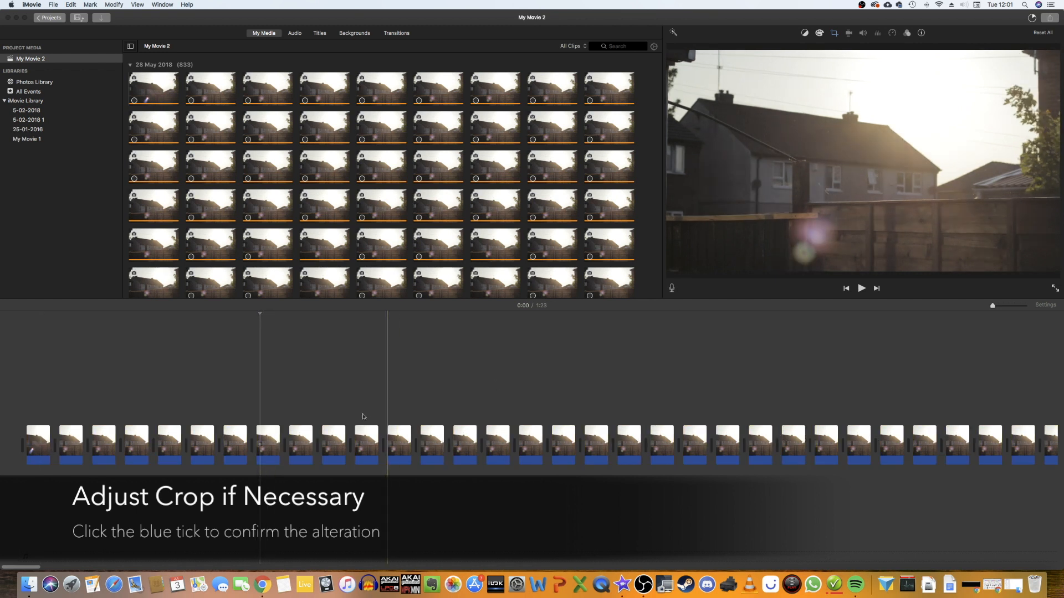
pyautogui.click(38, 436)
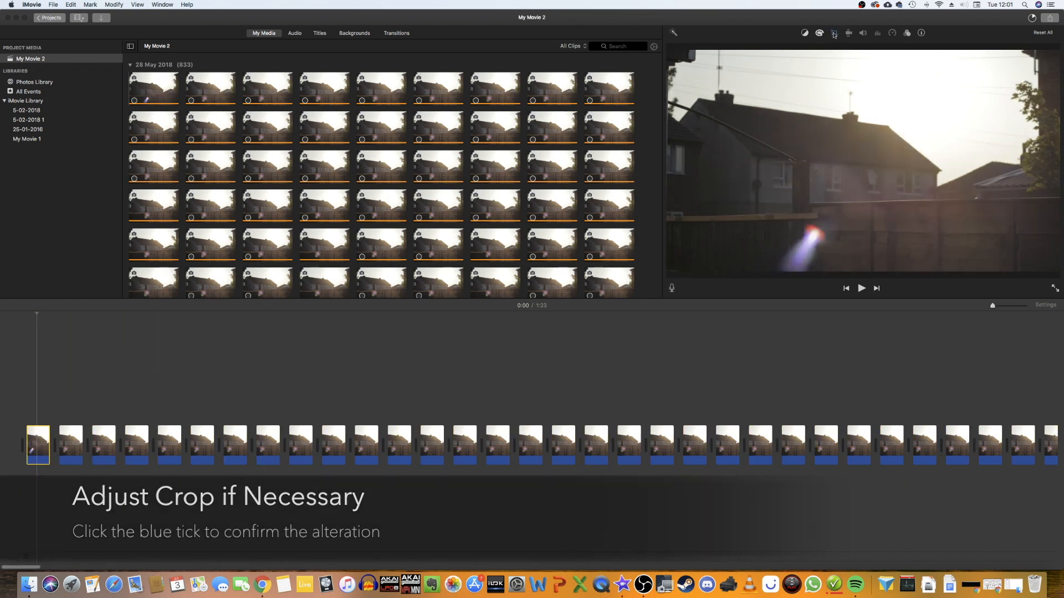
pyautogui.click(834, 33)
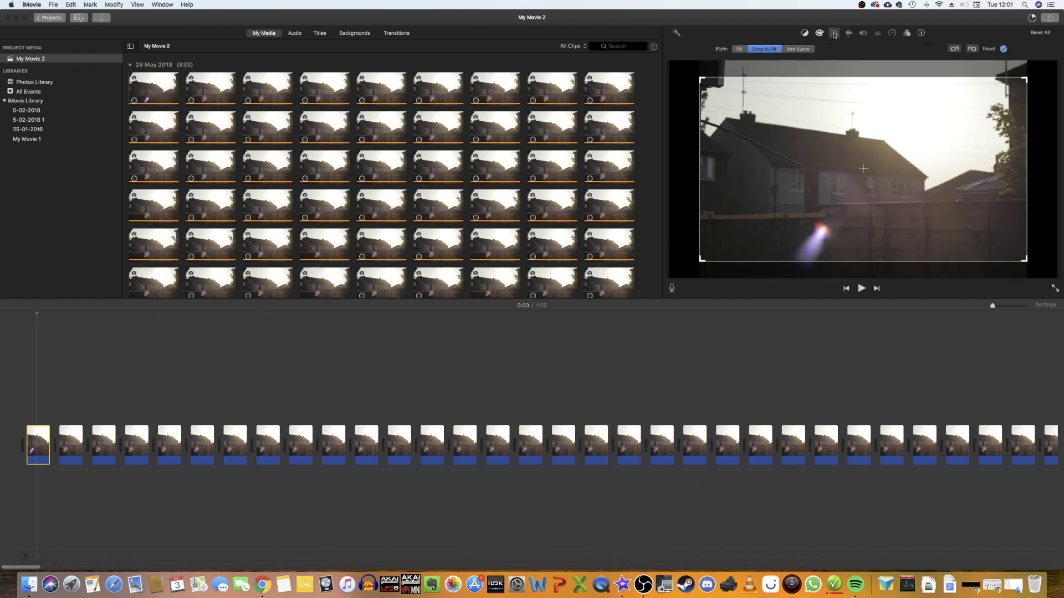
pyautogui.click(1003, 48)
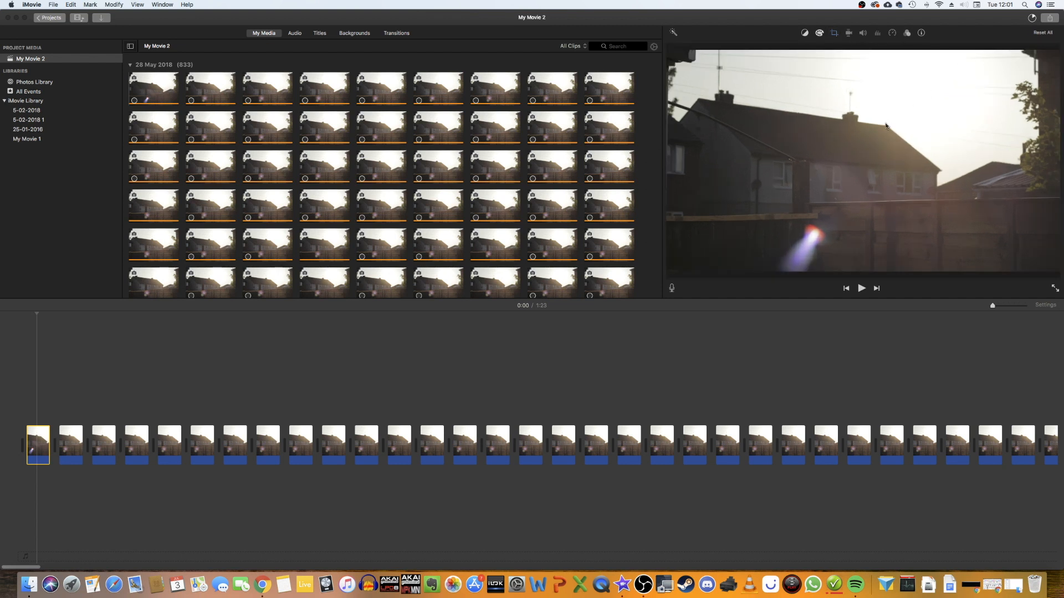
pyautogui.click(529, 437)
# - Share the movie as a file, setting export quality to Best (ProRes)
pyautogui.click(38, 440)
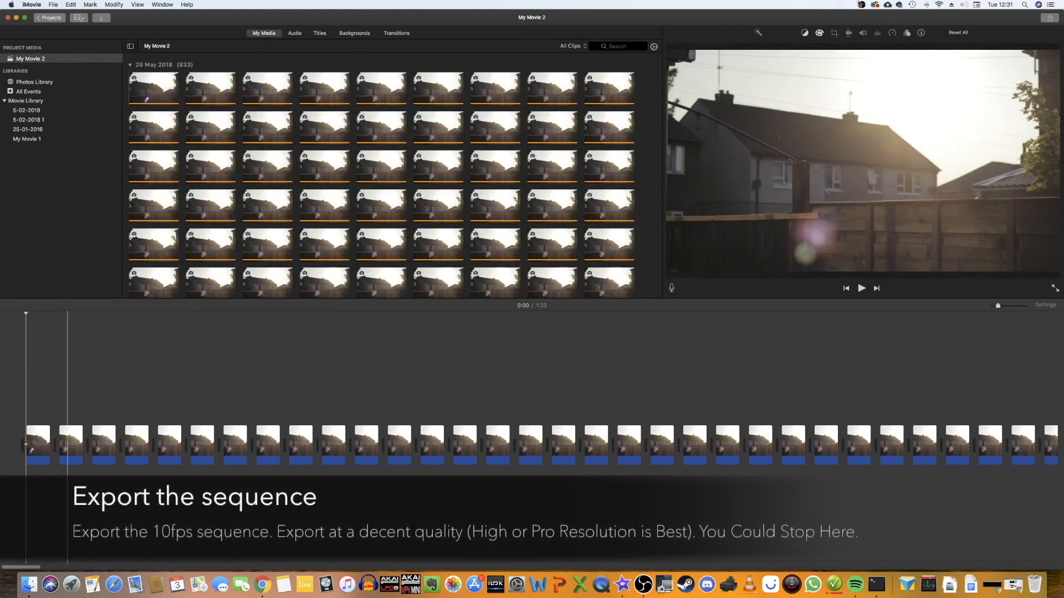
pyautogui.click(1053, 17)
pyautogui.click(1007, 103)
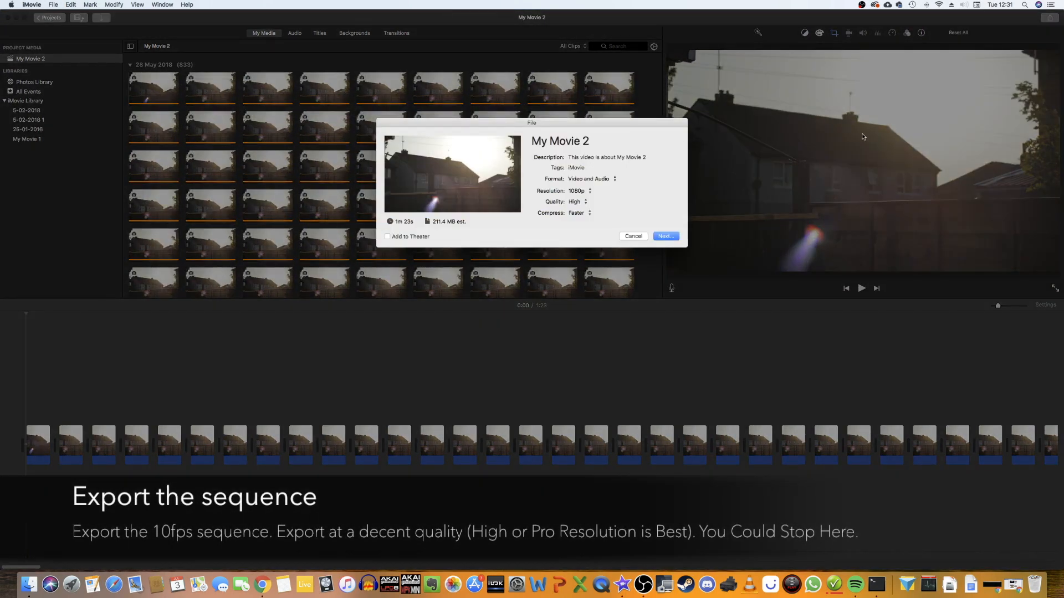
pyautogui.click(590, 191)
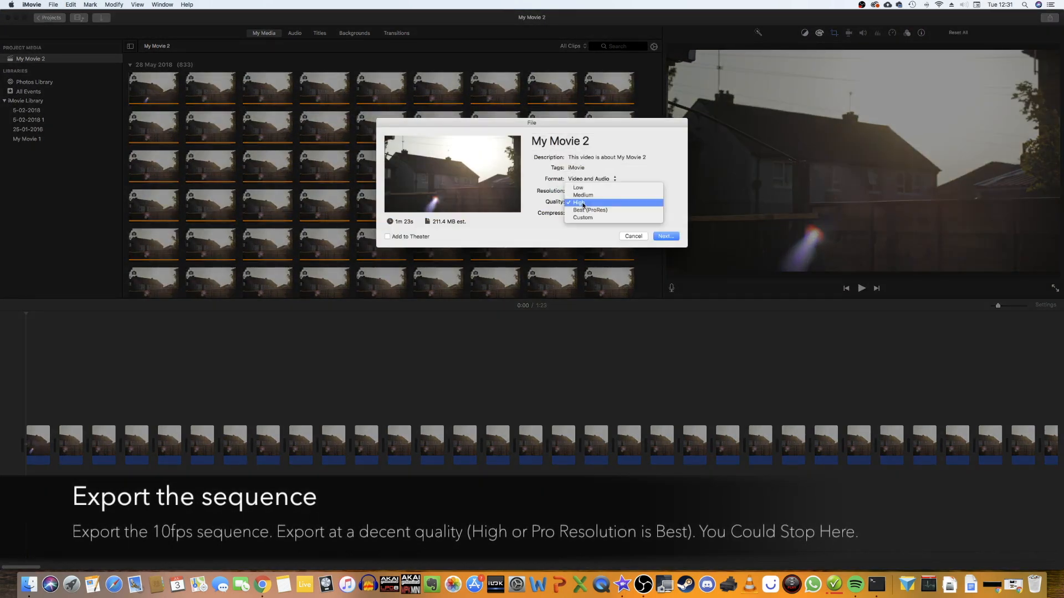
pyautogui.click(607, 210)
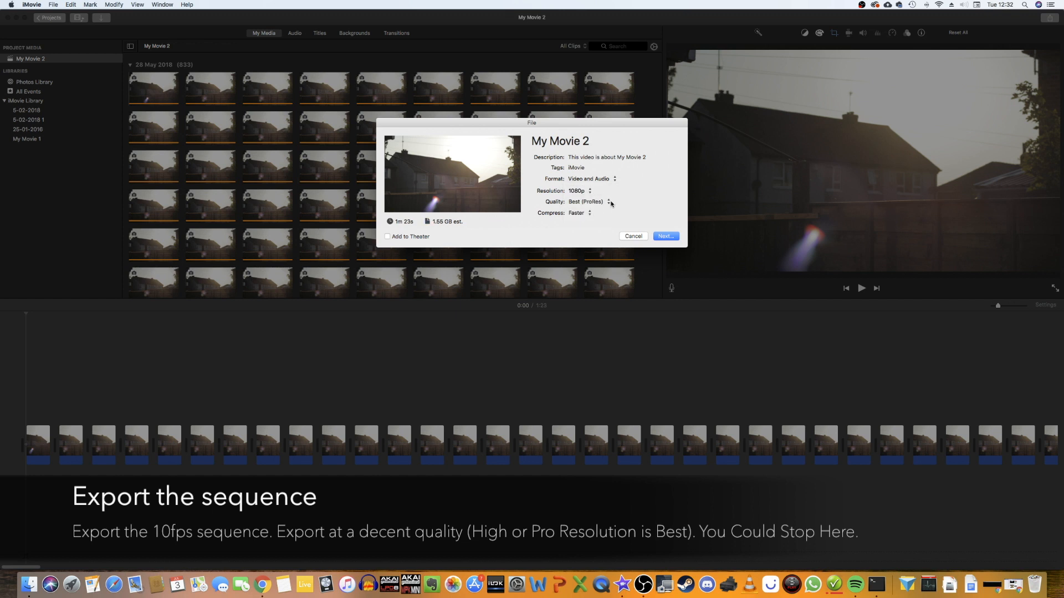
pyautogui.click(590, 201)
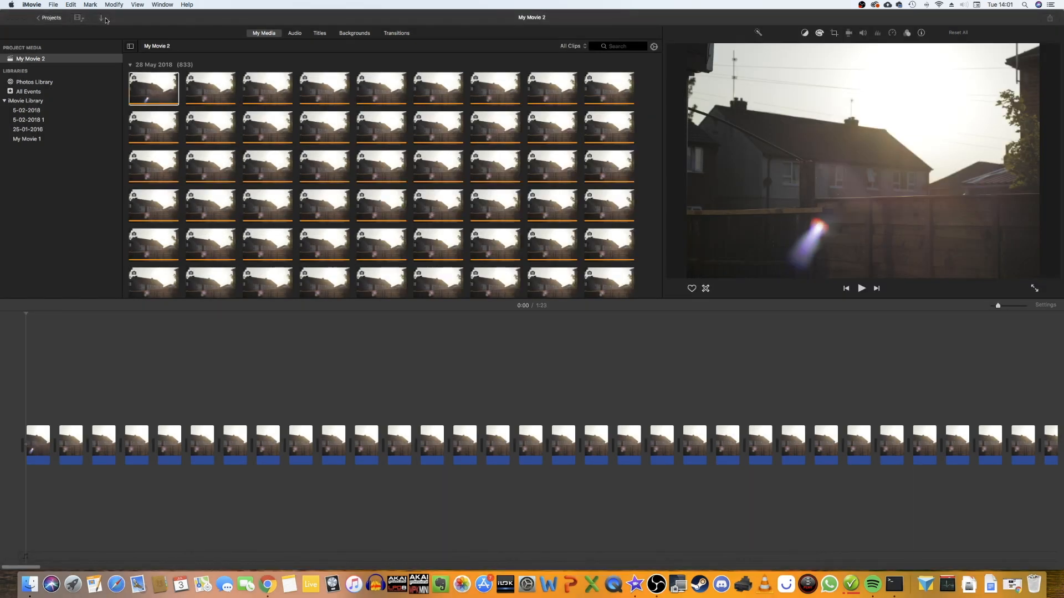
# - Import the exported timelapse video from the iMovie Time Lapse Tutorial folder into project media
pyautogui.click(106, 18)
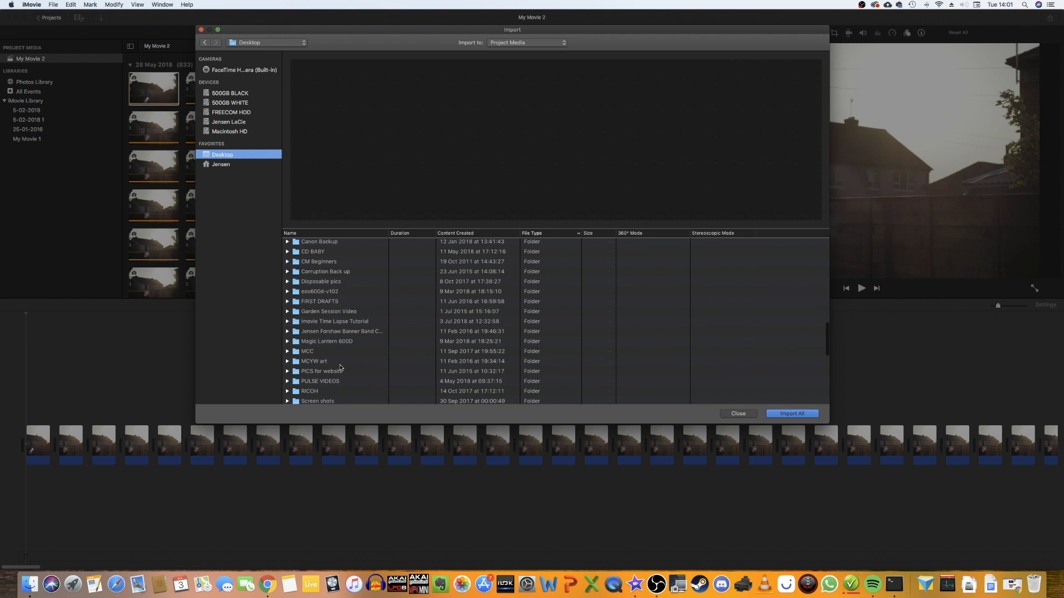
pyautogui.click(287, 321)
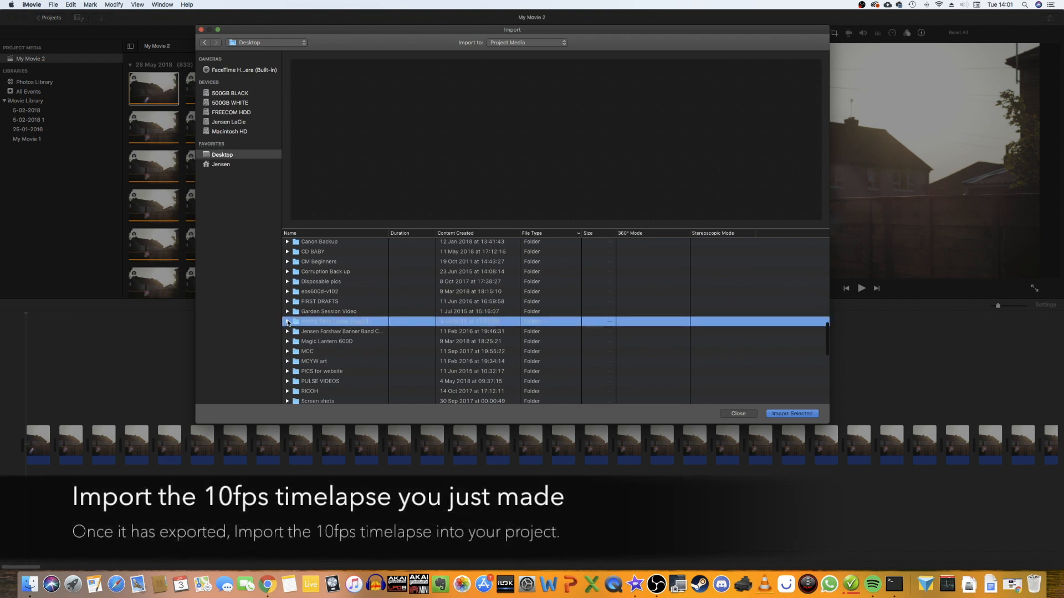
pyautogui.click(287, 322)
pyautogui.click(332, 331)
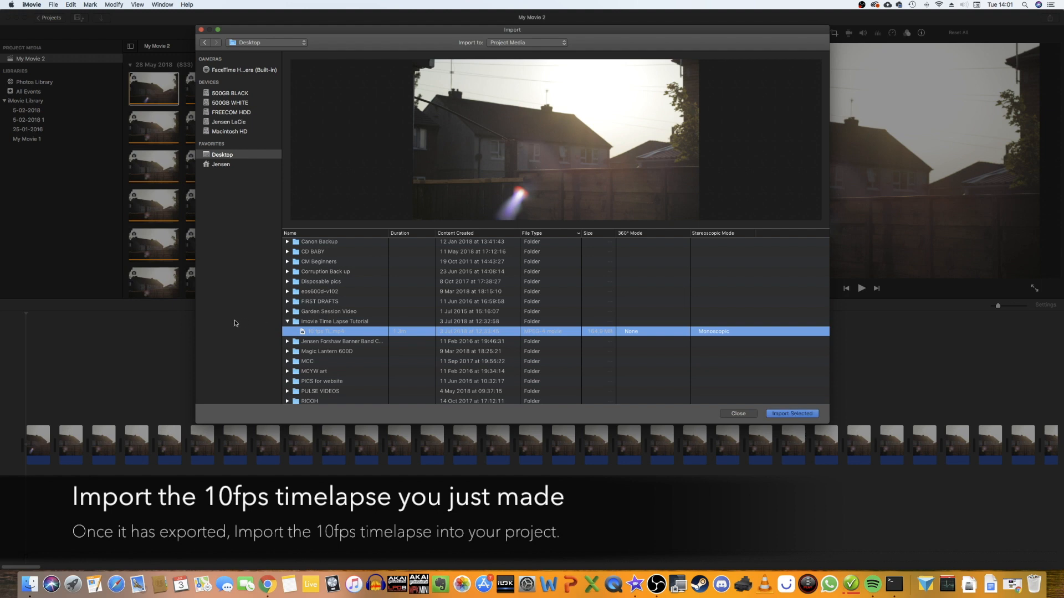
pyautogui.press('Return')
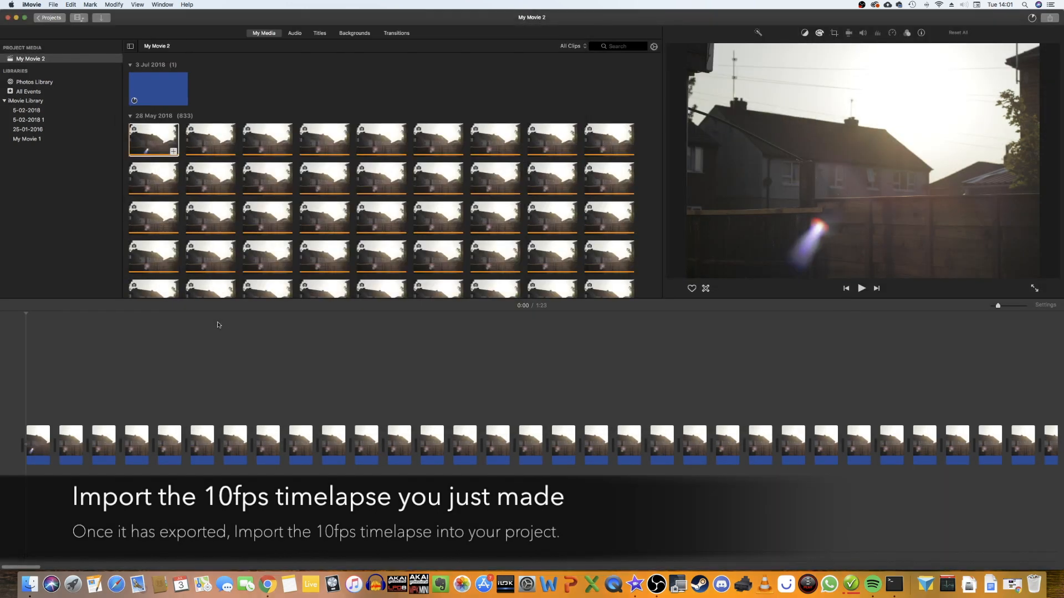
pyautogui.click(34, 410)
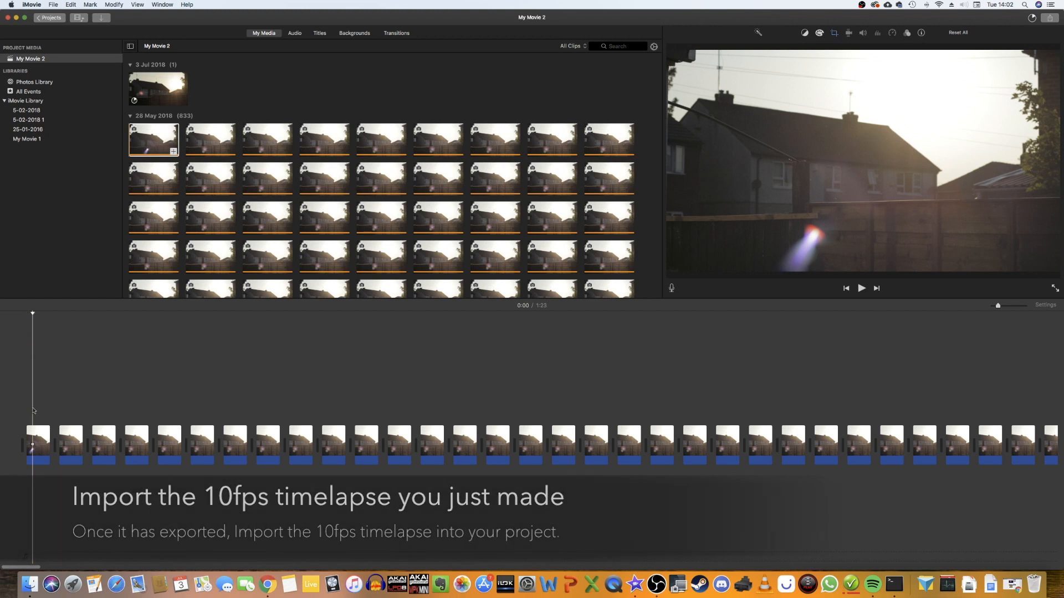
# - Delete every photo clip from the timeline and select the imported 3 Jul 2018 clip
pyautogui.press('super+a')
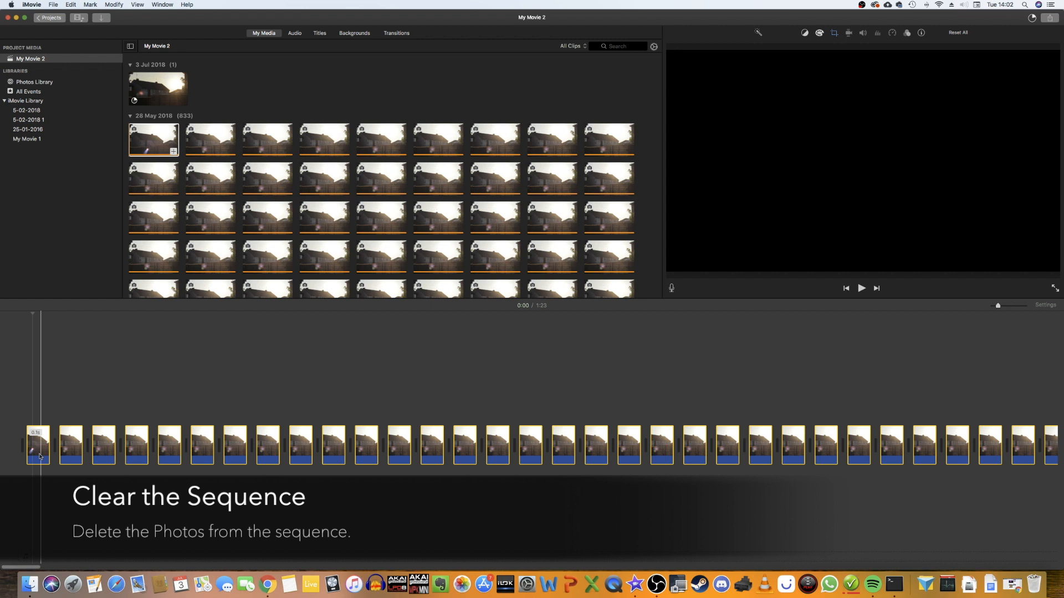
pyautogui.press('Delete')
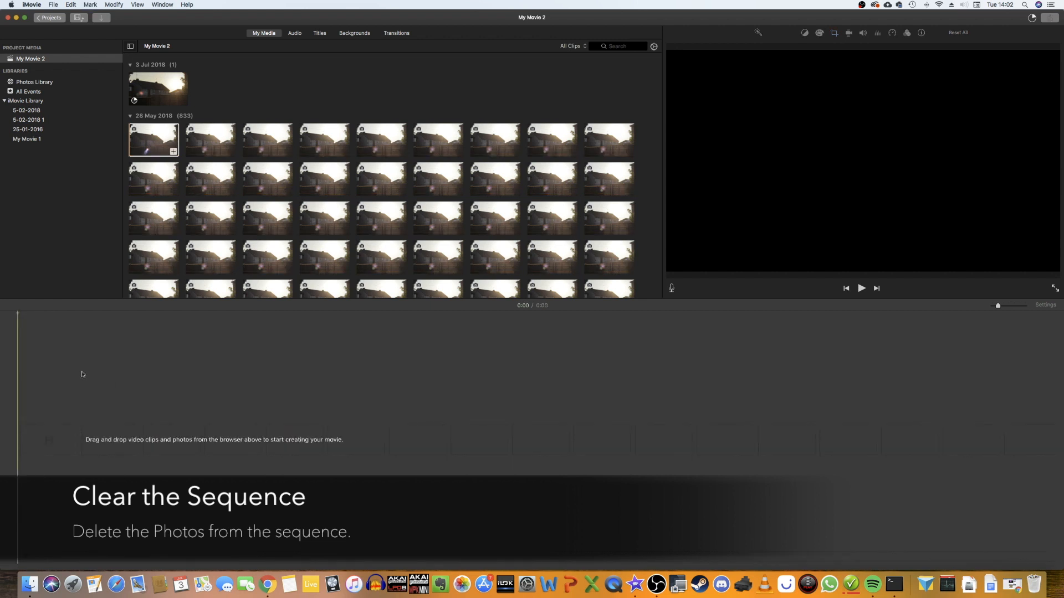
pyautogui.click(154, 87)
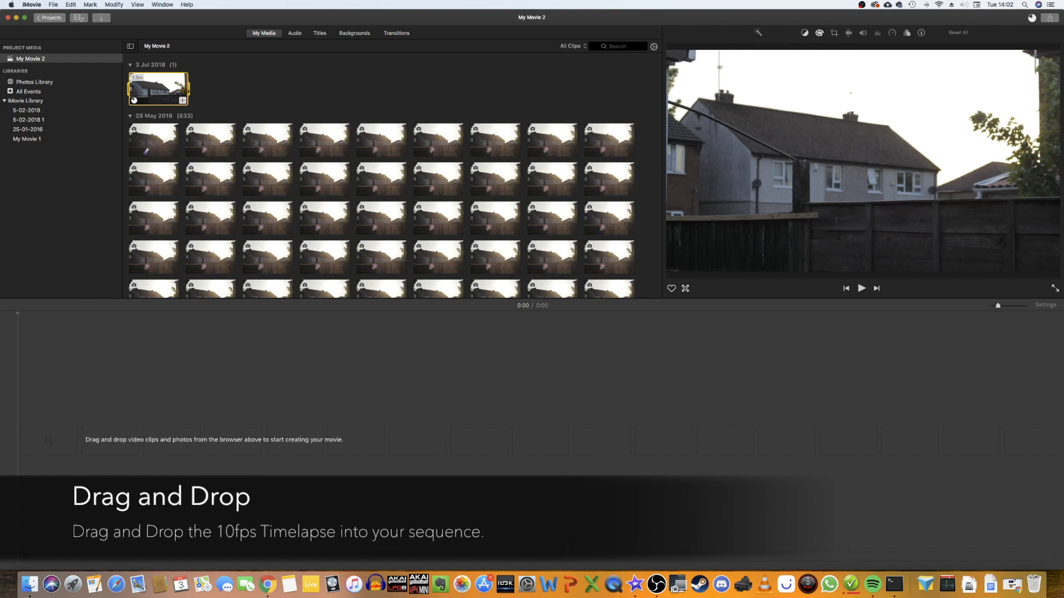
# - Drag the 3 Jul 2018 timelapse clip into the empty timeline and select it
pyautogui.moveTo(158, 87); pyautogui.dragTo(98, 408)
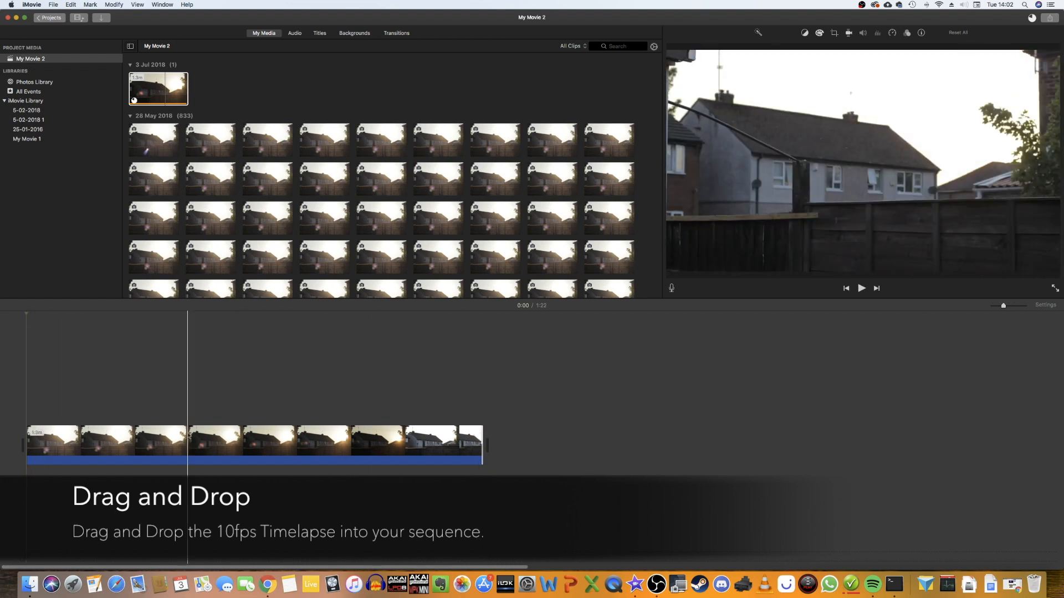
pyautogui.click(418, 441)
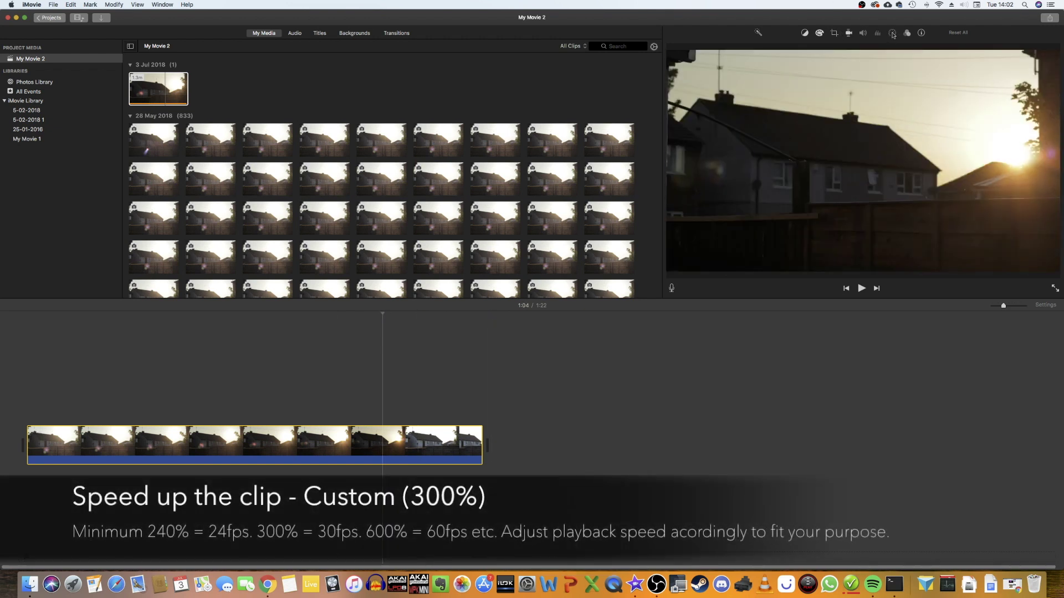
# - Give the clip a custom 300% speed, shortening the movie to 0:27, and play it back
pyautogui.click(893, 34)
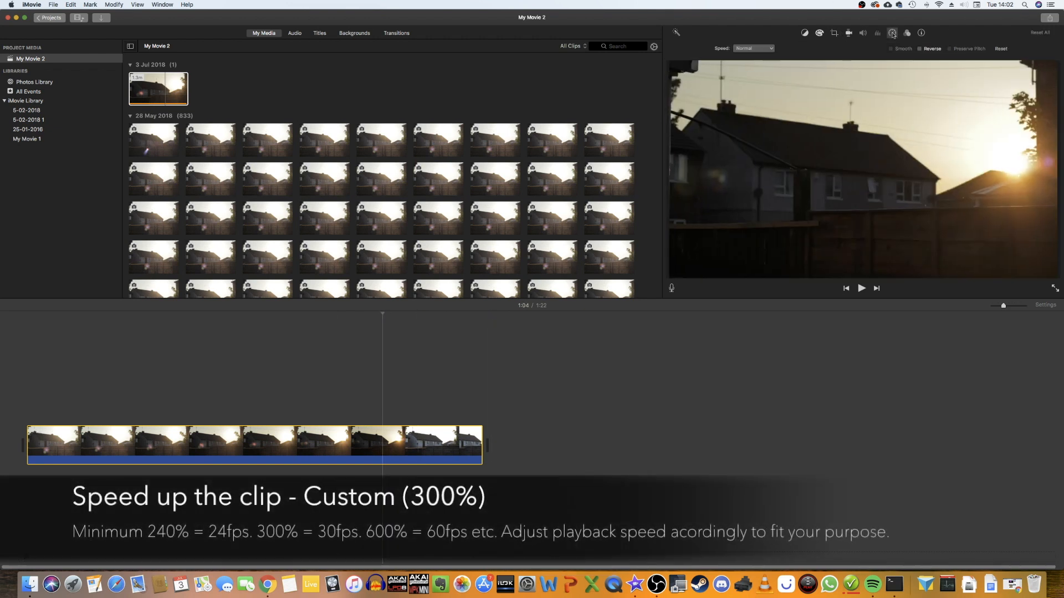
pyautogui.click(753, 47)
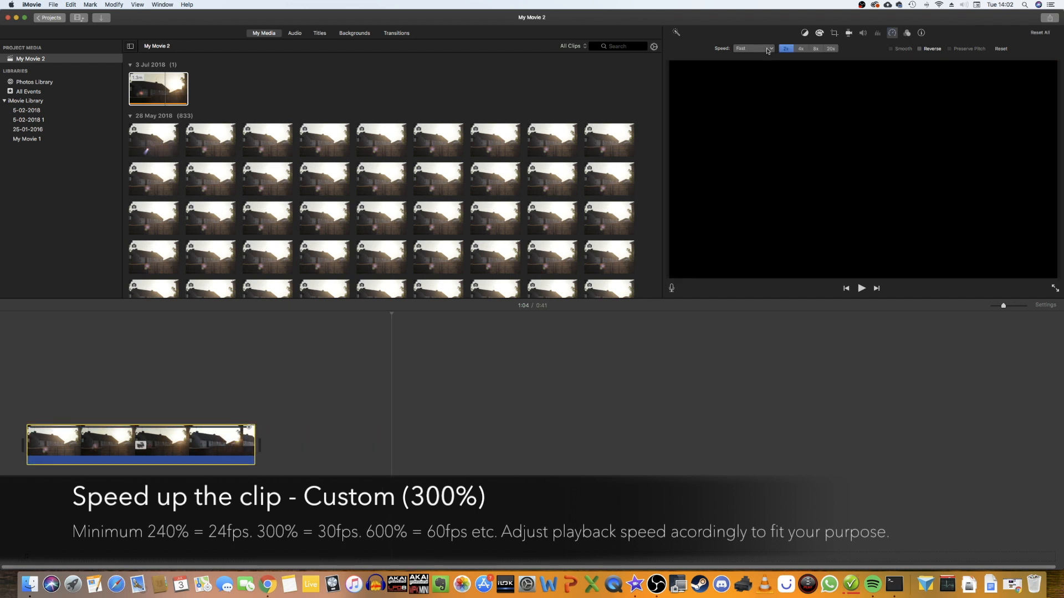
pyautogui.click(768, 50)
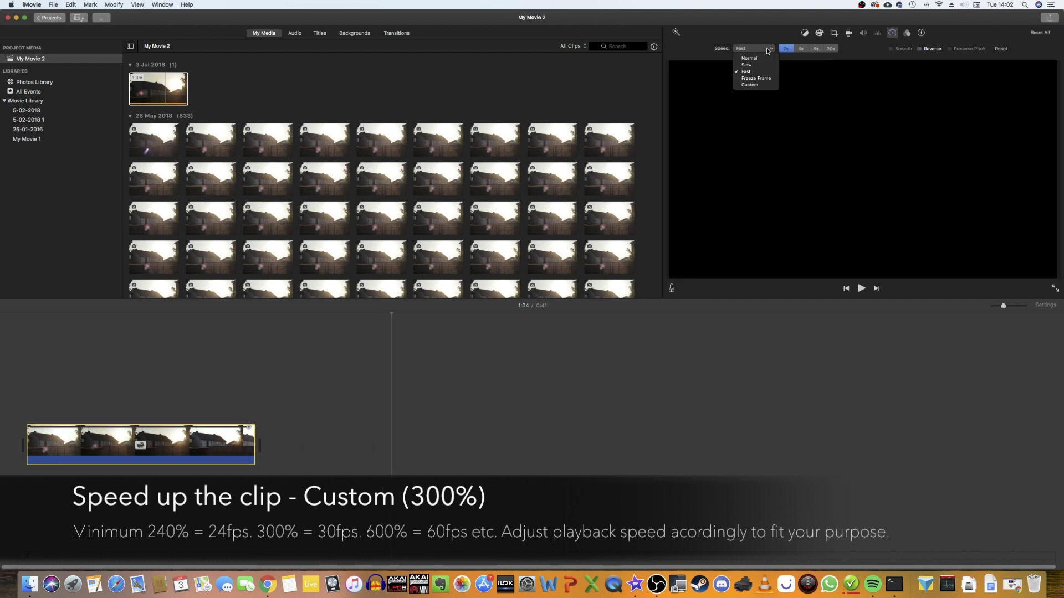
pyautogui.click(760, 84)
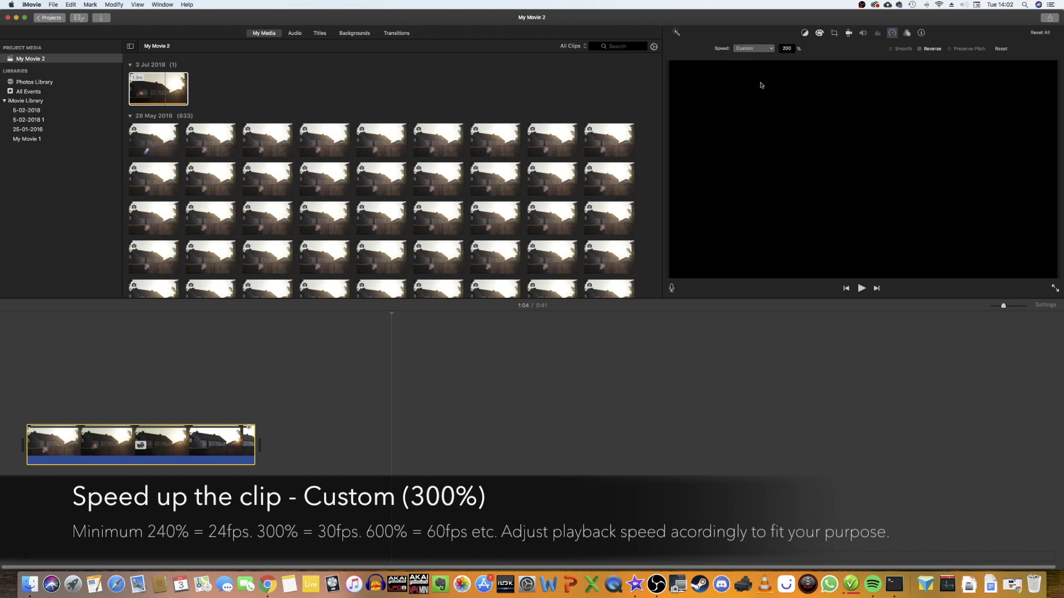
pyautogui.doubleClick(786, 48)
pyautogui.write('30')
pyautogui.press('Return')
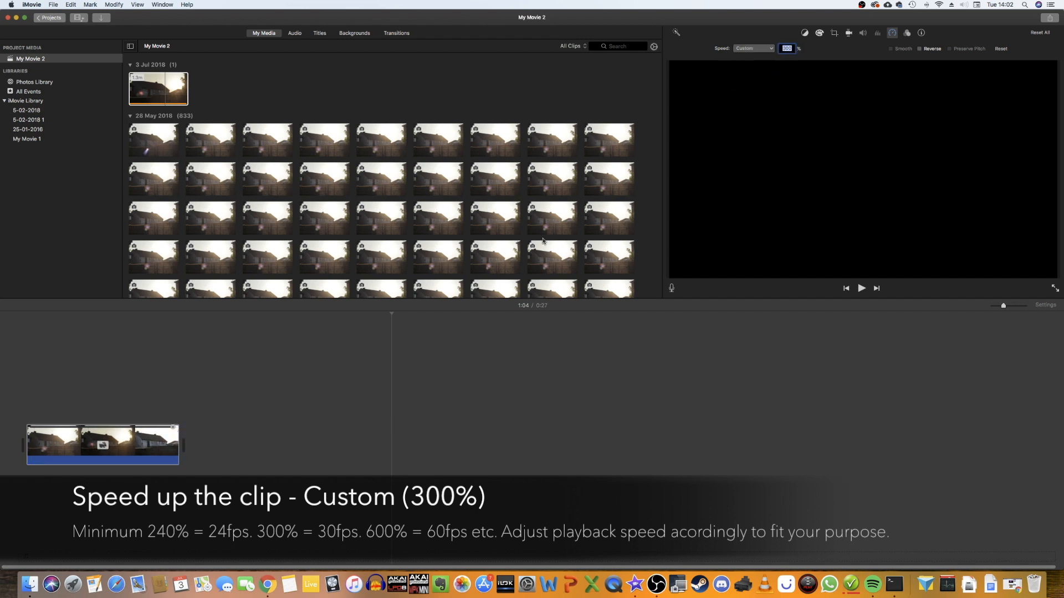
pyautogui.click(26, 392)
pyautogui.press('space')
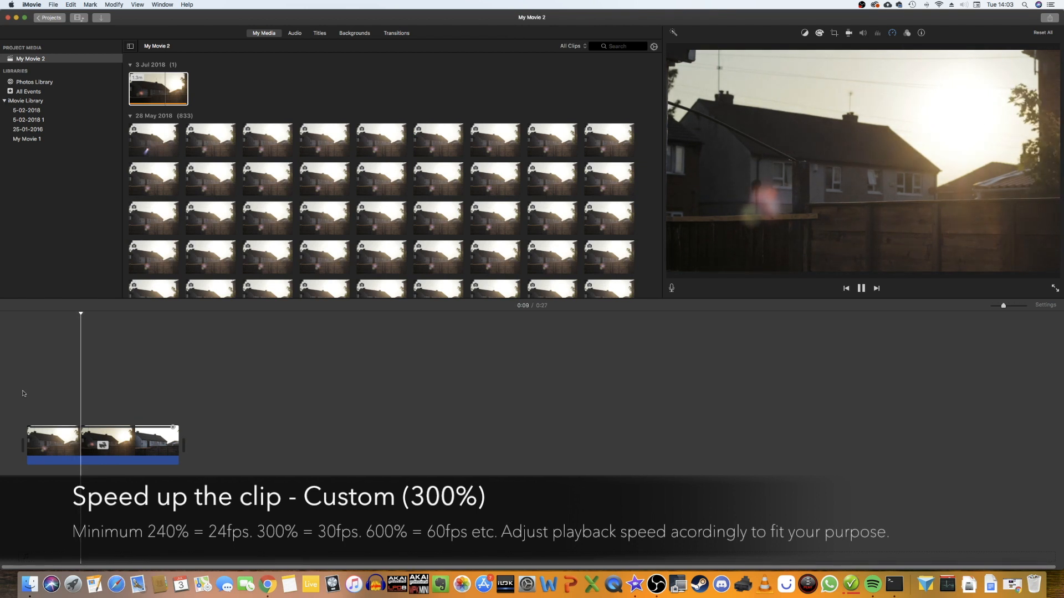
# - Change the clip's custom speed from 300% to 600%, shortening the movie to 0:13, and play it back
pyautogui.click(37, 432)
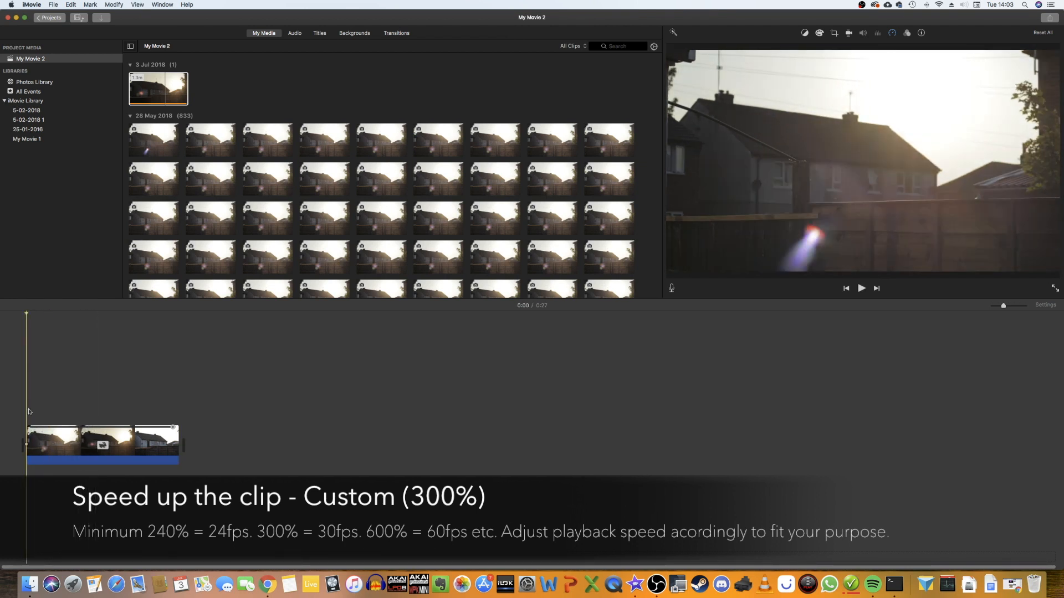
pyautogui.click(3, 402)
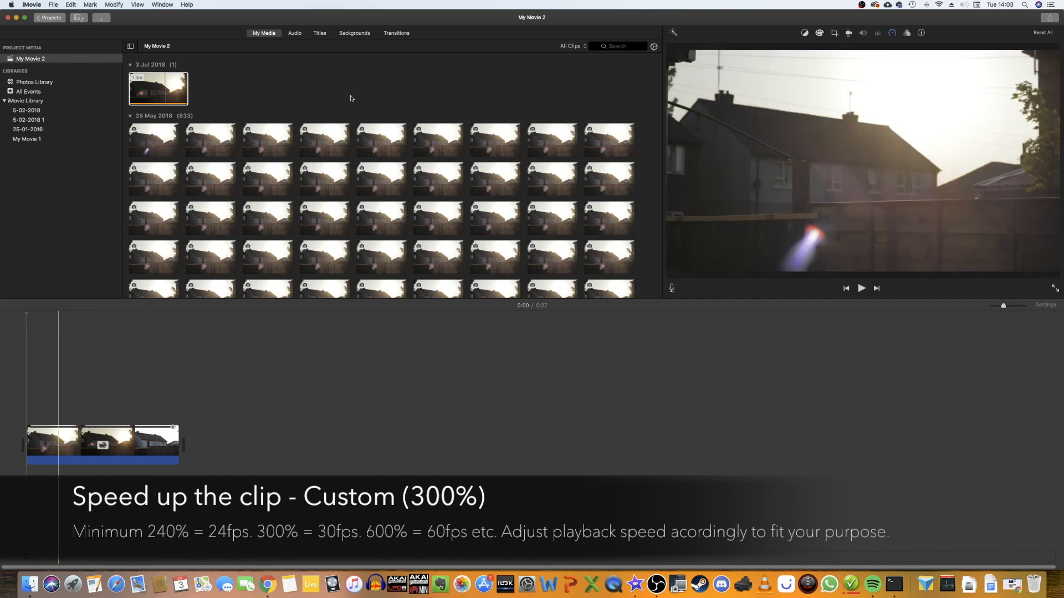
pyautogui.click(893, 34)
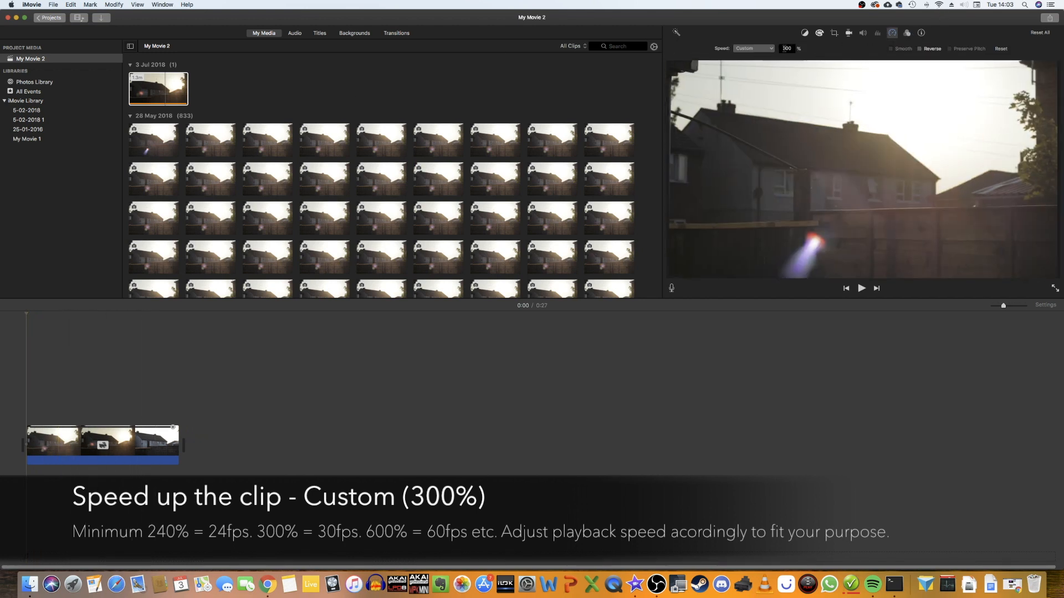
pyautogui.click(786, 48)
pyautogui.write('6')
pyautogui.press('Return')
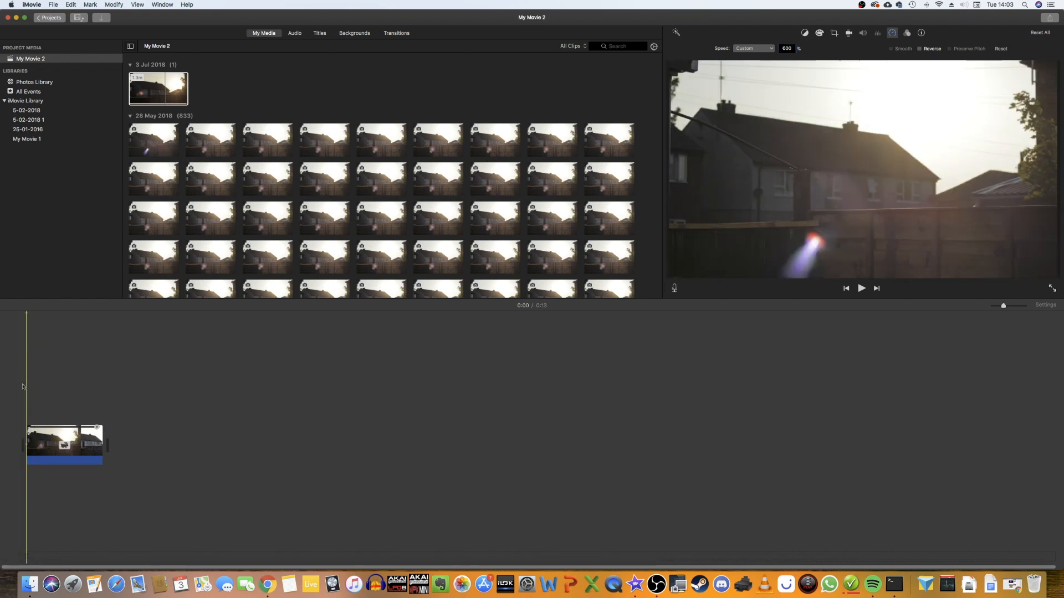
pyautogui.press('space')
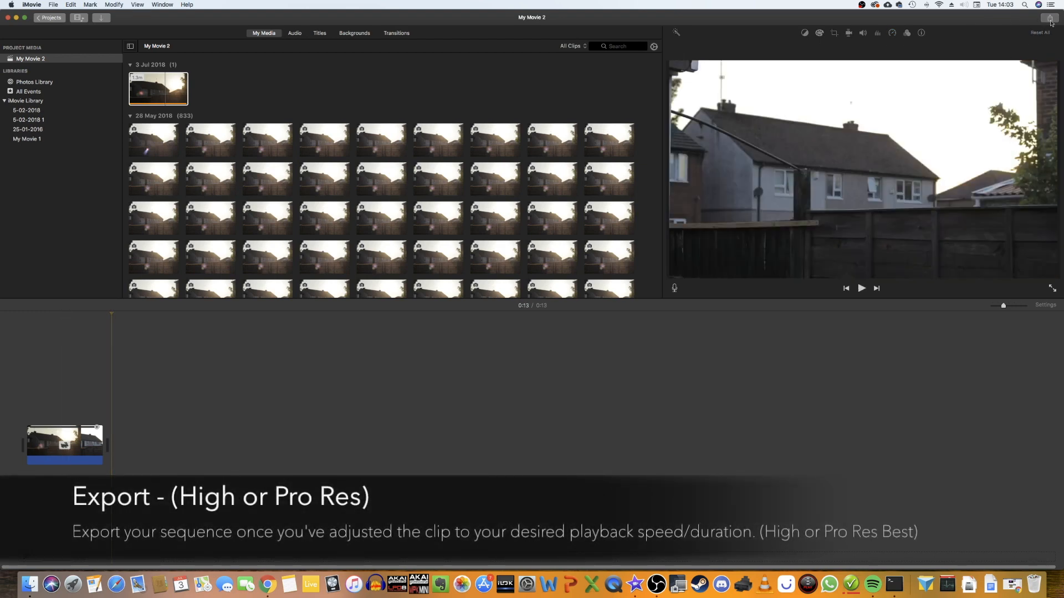
# - Start a Share > File export, keeping 1080p resolution and High quality
pyautogui.click(1049, 21)
pyautogui.click(1007, 104)
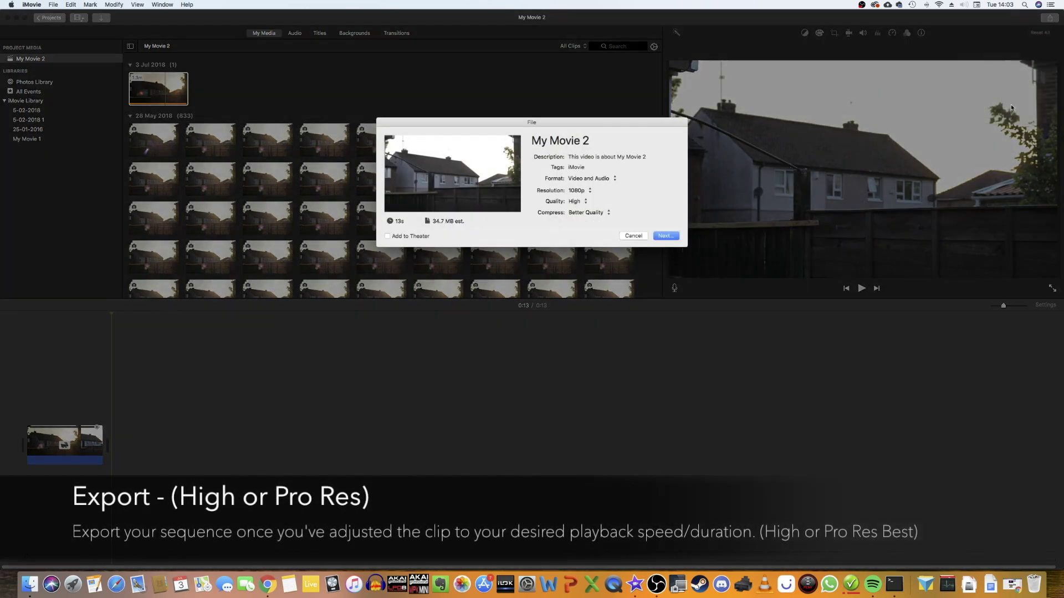
pyautogui.click(666, 236)
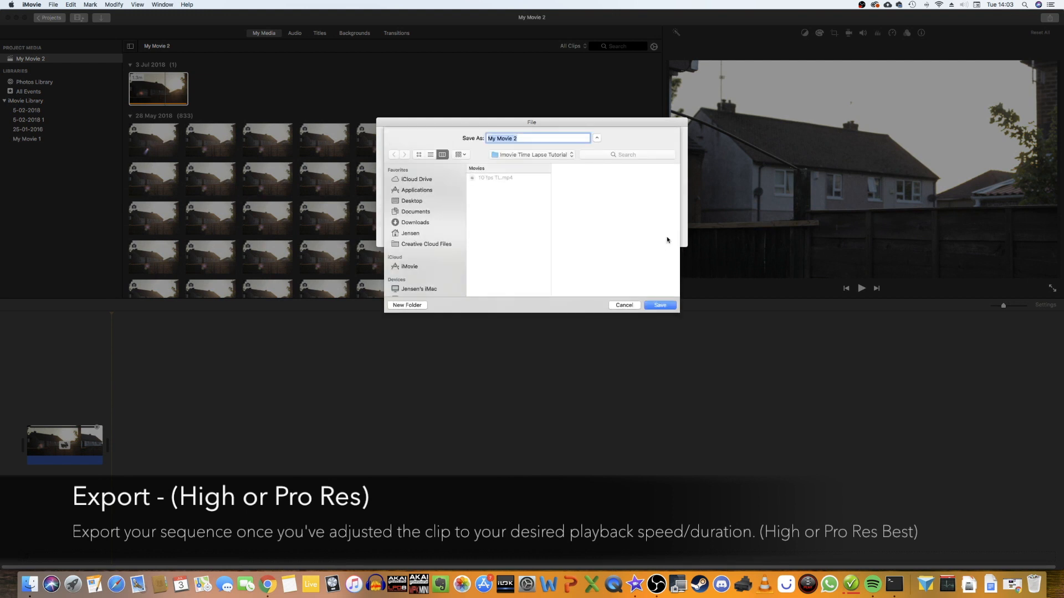
# - Name the export 'Tutorial Timelapse imovie' and save it to begin exporting
pyautogui.press('BackSpace')
pyautogui.write('Fenc')
pyautogui.press('BackSpace')
pyautogui.press('BackSpace')
pyautogui.press('BackSpace')
pyautogui.write('Tu')
pyautogui.press('Return')
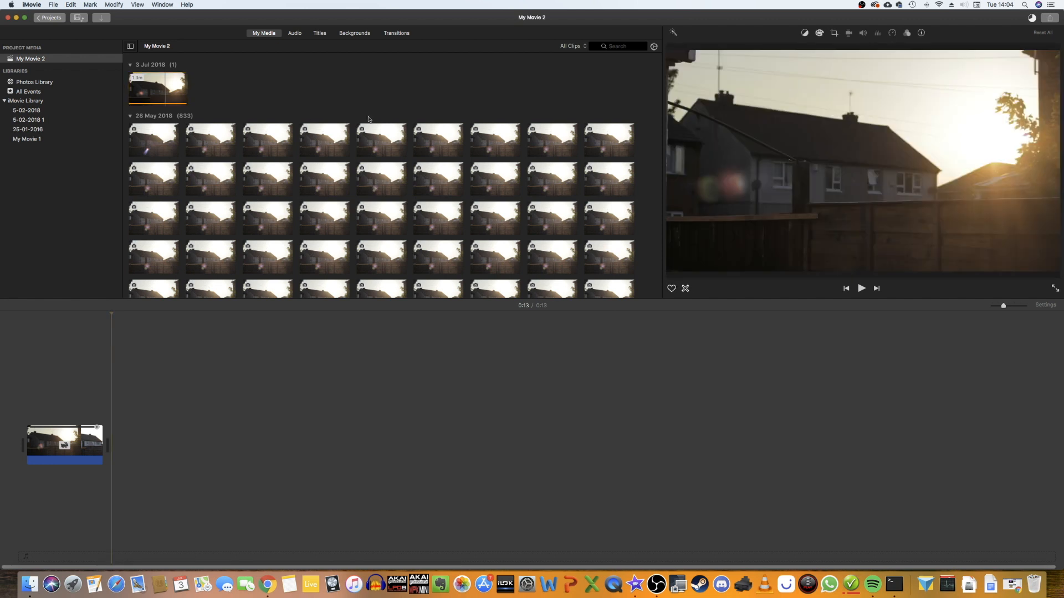
pyautogui.click(33, 4)
pyautogui.doubleClick(431, 246)
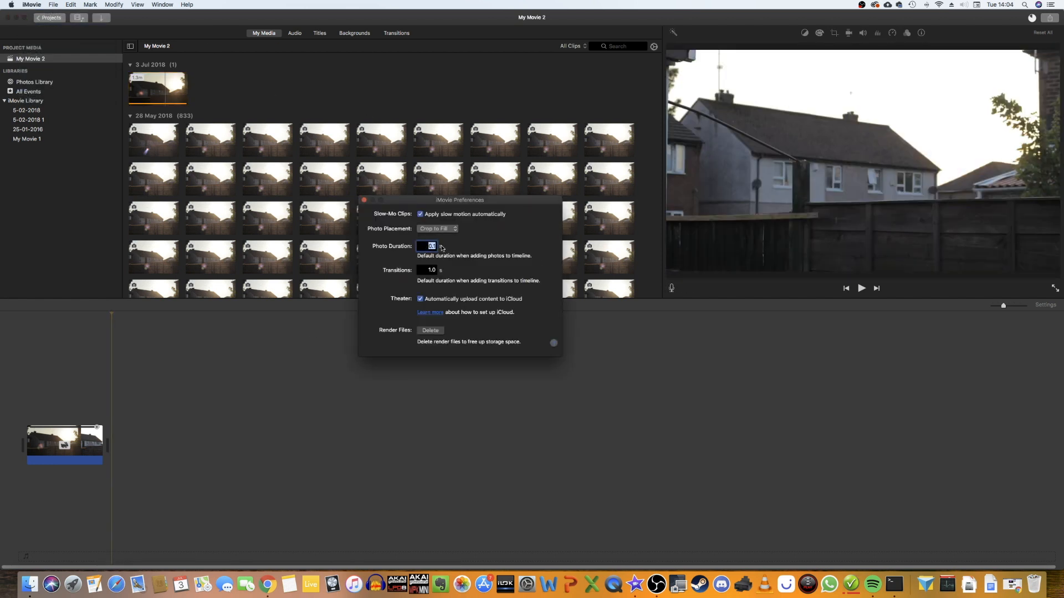
pyautogui.click(364, 200)
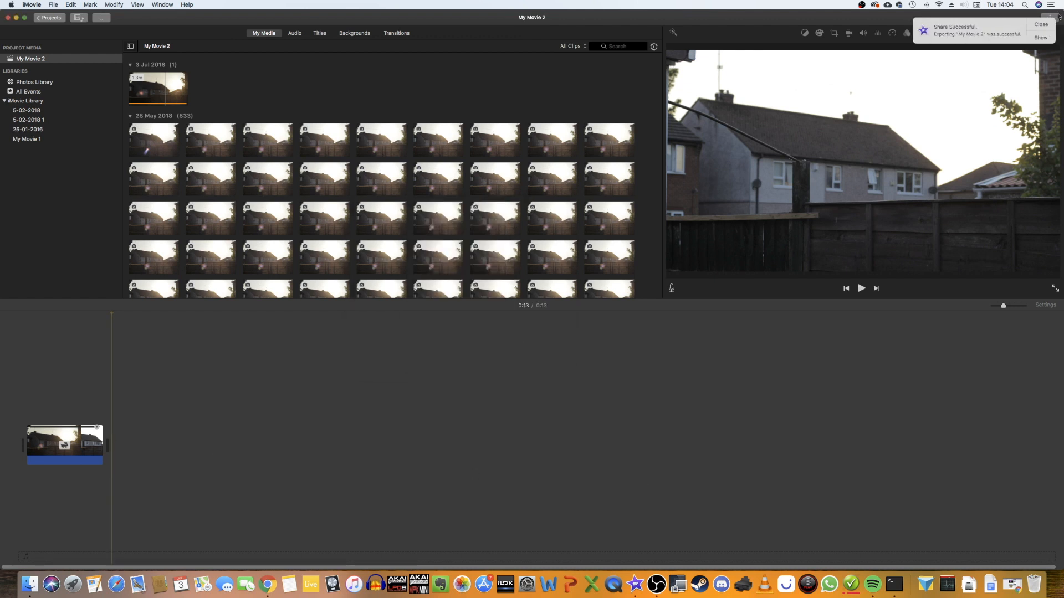
pyautogui.click(1046, 28)
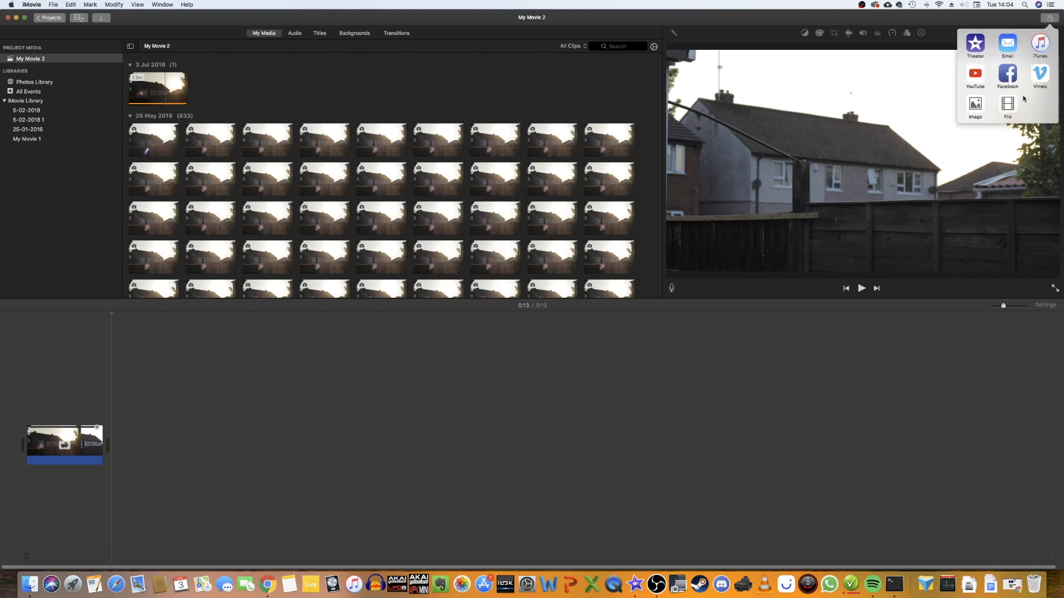
pyautogui.click(1024, 98)
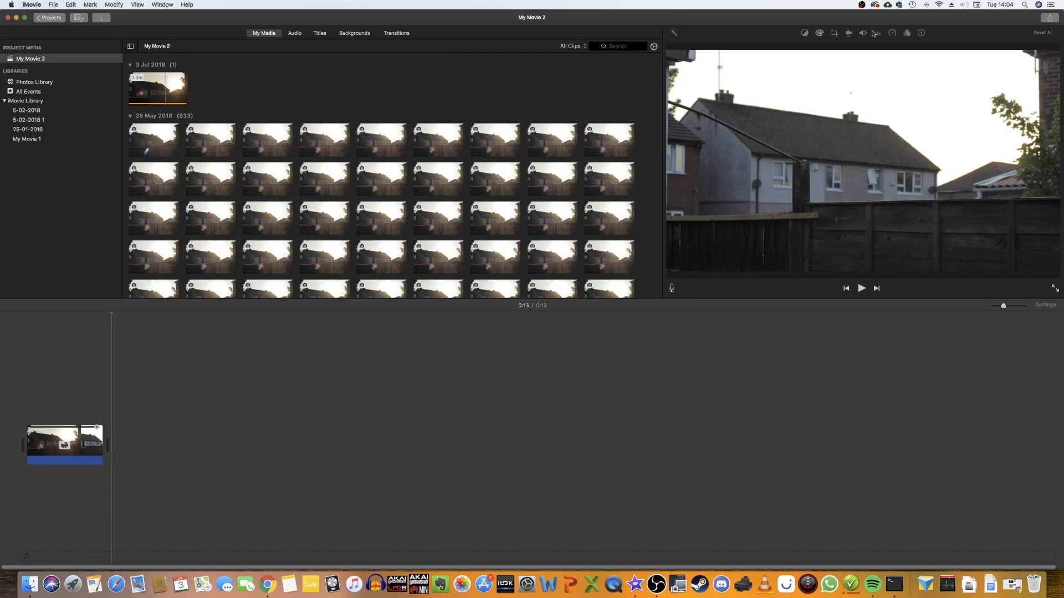